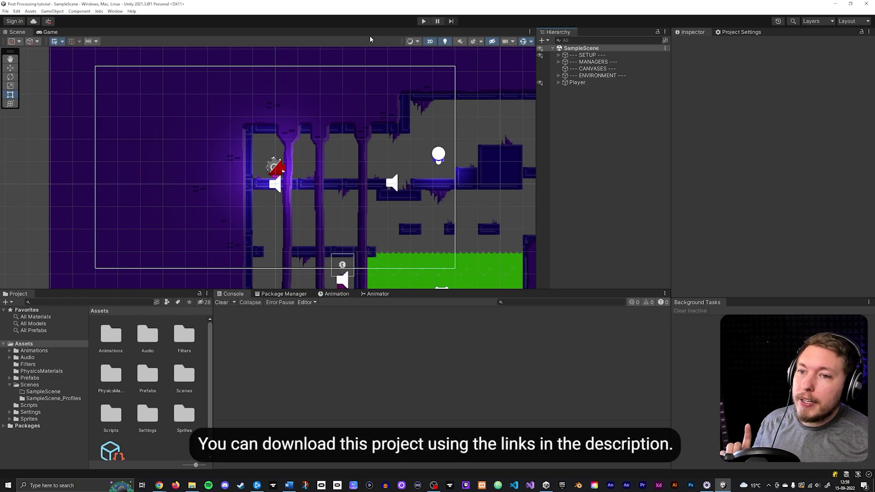
- Play-test the scene, moving the character across the level and back, and stop the game
left_click(424, 21)
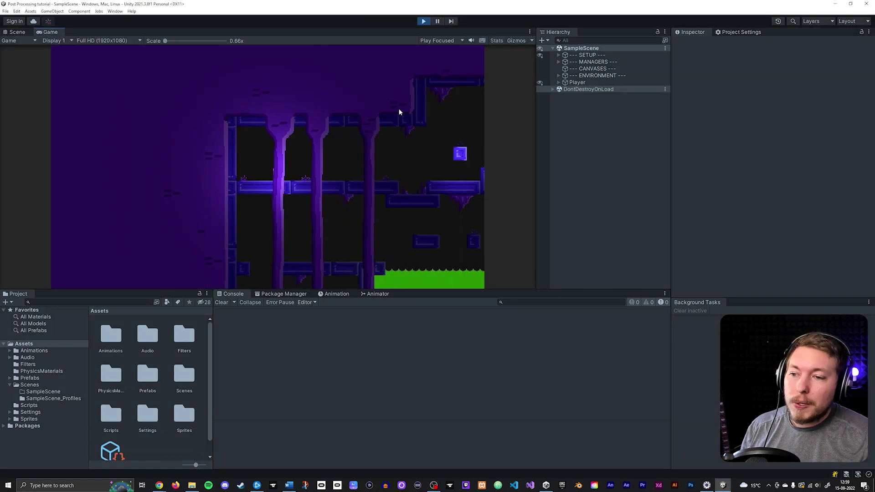
key("d")
key("d")
key("space")
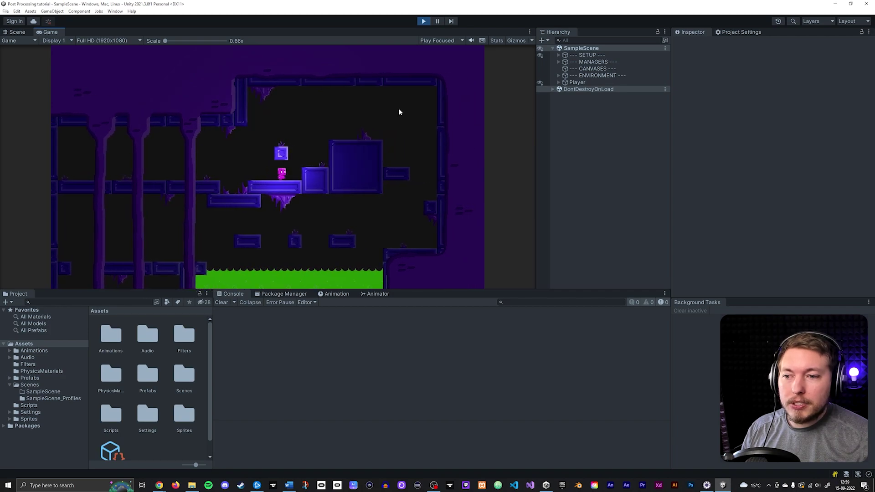
key("d")
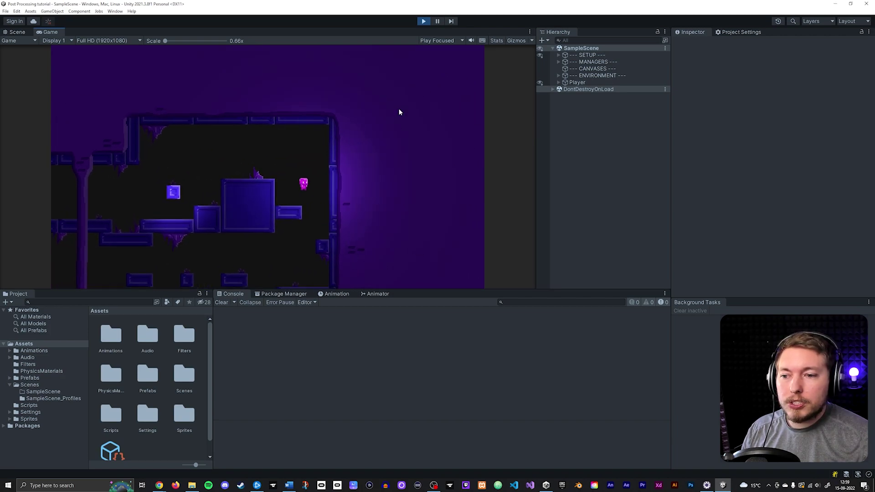
key("a")
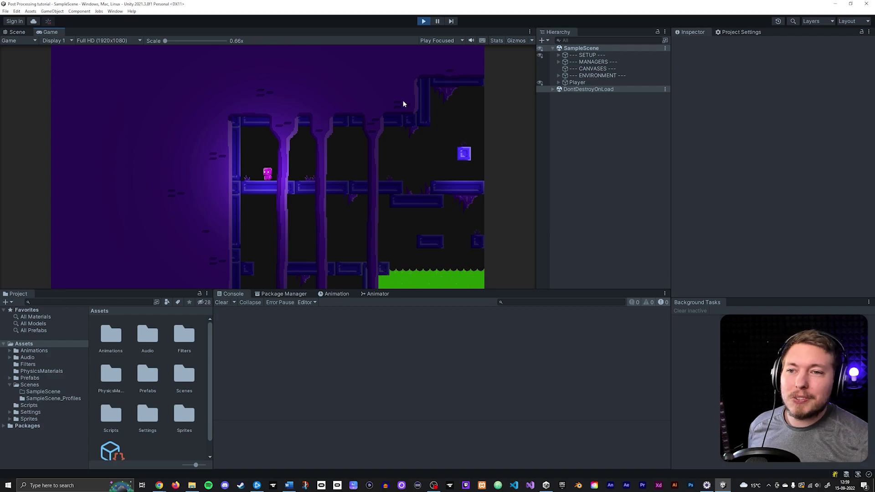
left_click(424, 22)
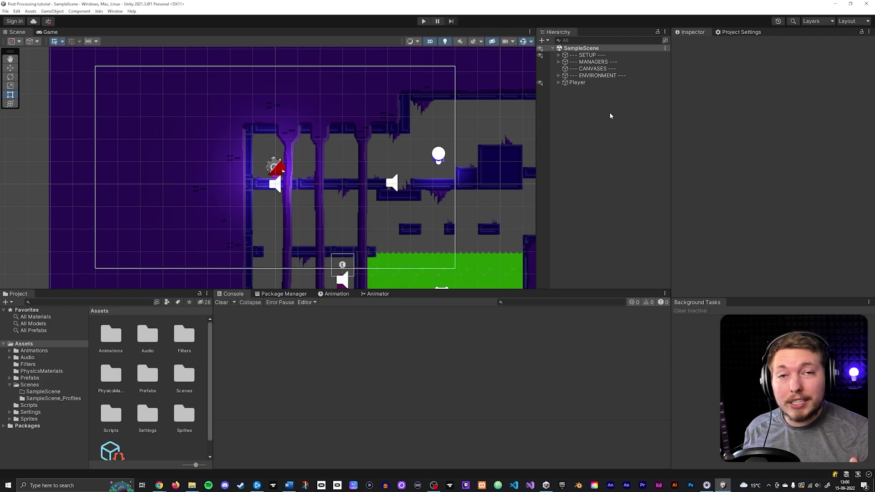
- Check the Post Processing package entry in the Unity Registry package list and return to the console
left_click(276, 294)
scroll(283, 368, "down", 3)
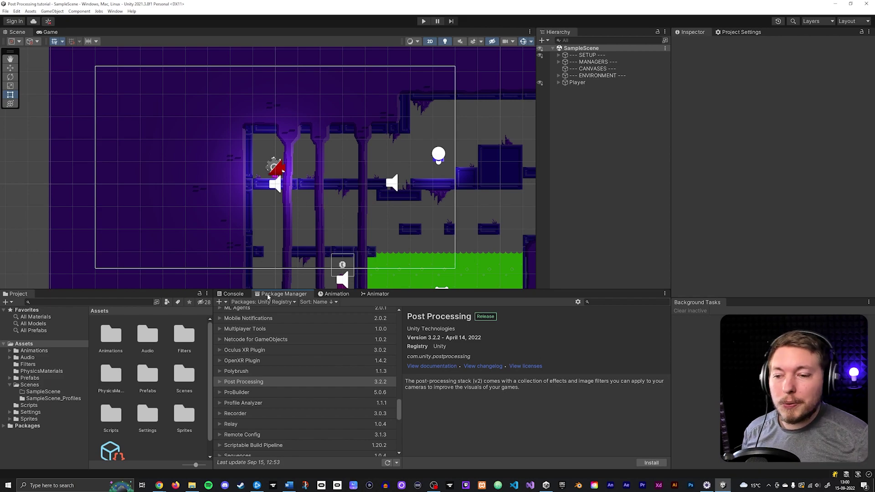
left_click(235, 295)
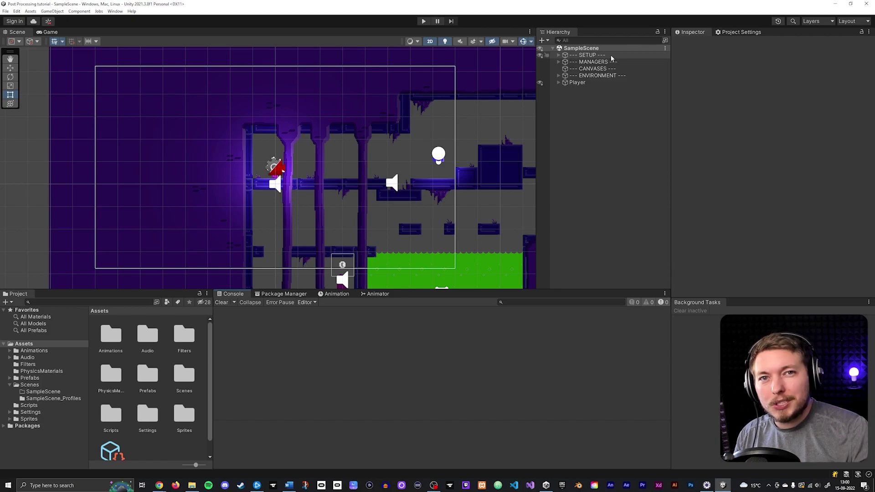
- Enable Post Processing in the Main Camera's rendering settings and review its Environment volume settings
left_click(558, 54)
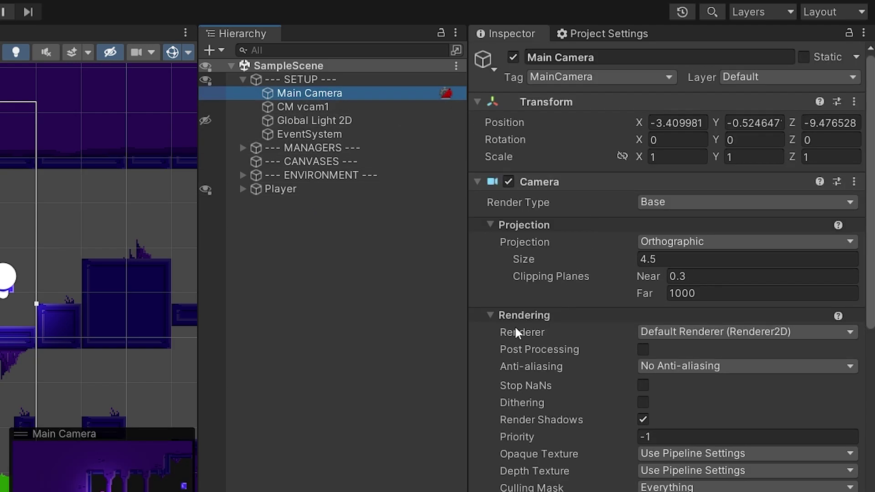
left_click(491, 315)
left_click(491, 315)
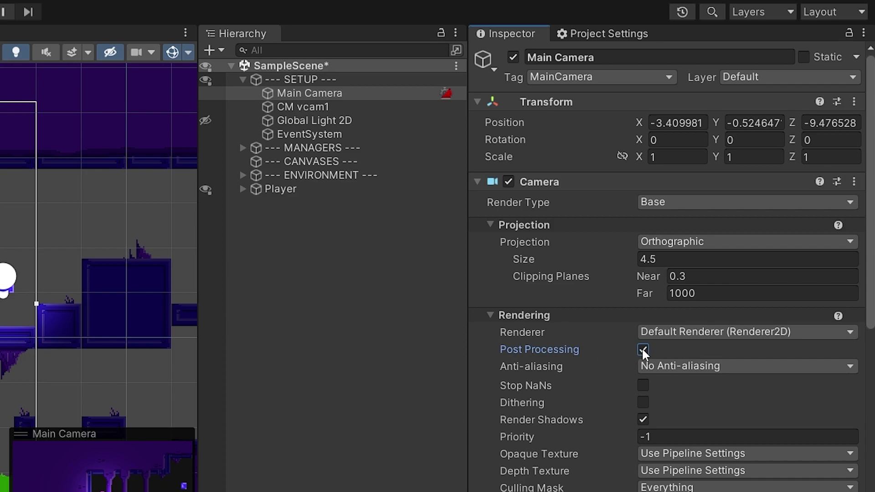
scroll(568, 387, "down", 6)
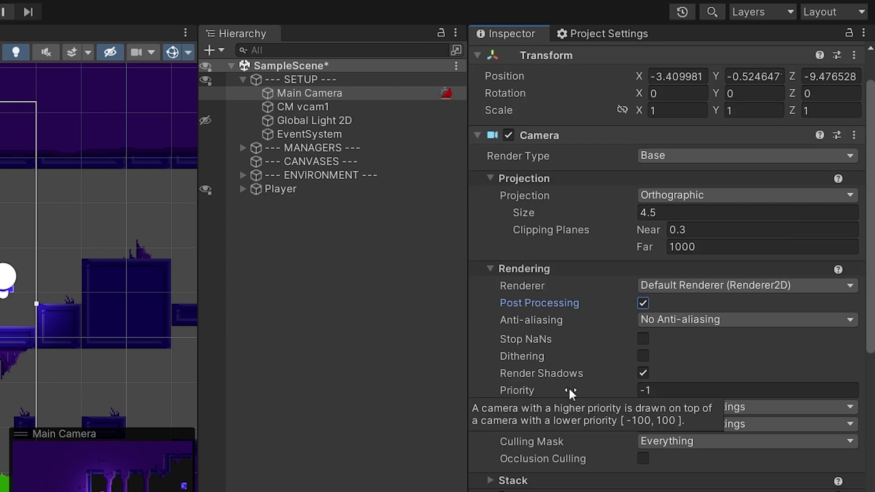
scroll(568, 385, "down", 4)
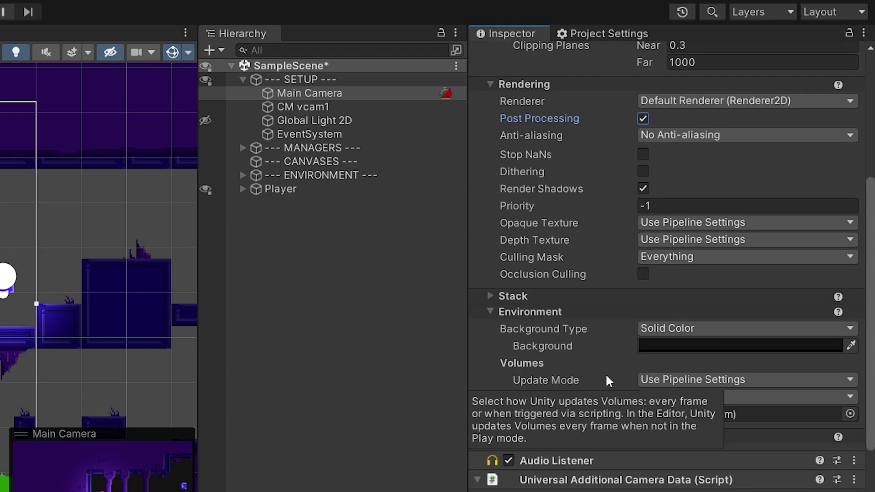
scroll(588, 365, "up", 2)
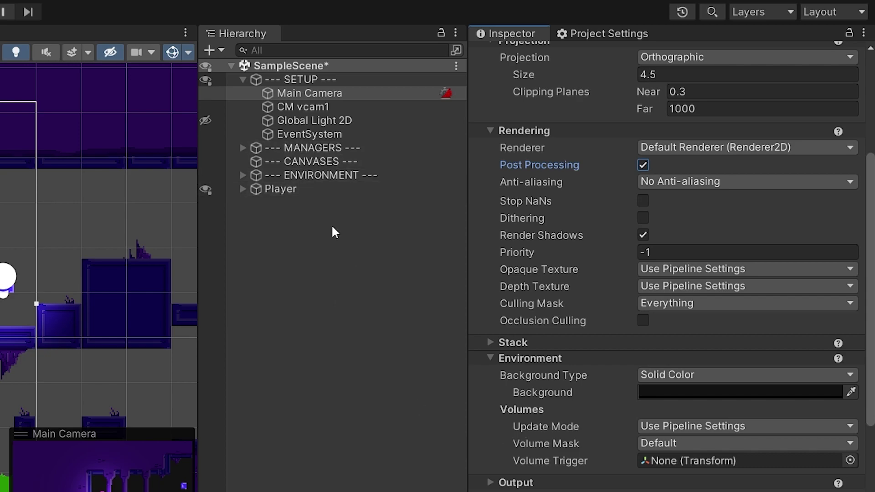
- Add a Global Volume to the scene, name it Global Post-Processing and reset its position to 0, 0, 0
left_click(322, 256)
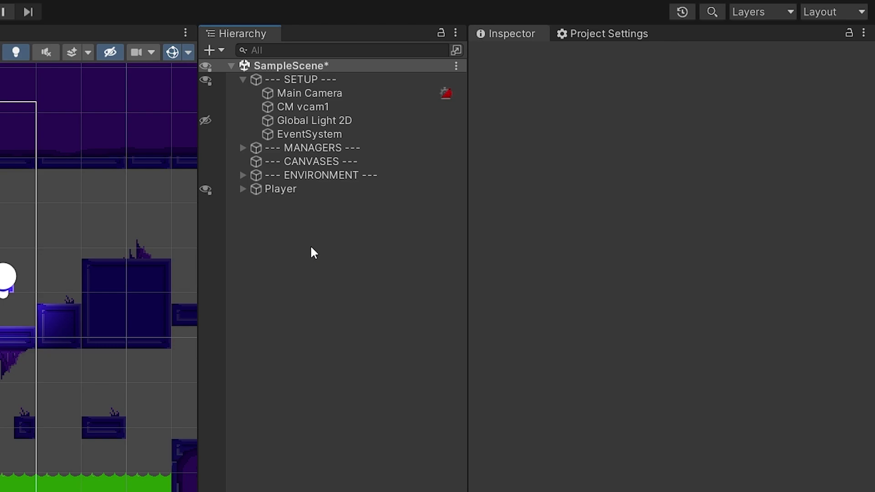
right_click(294, 231)
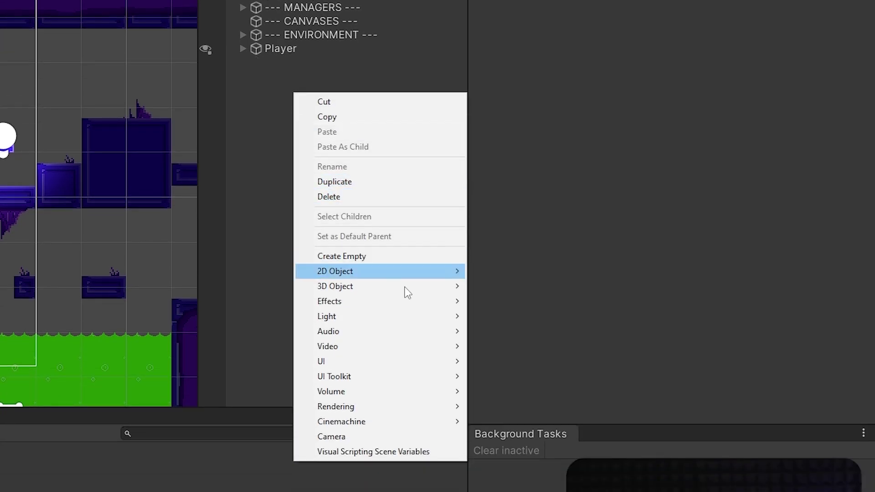
mouse_move(400, 397)
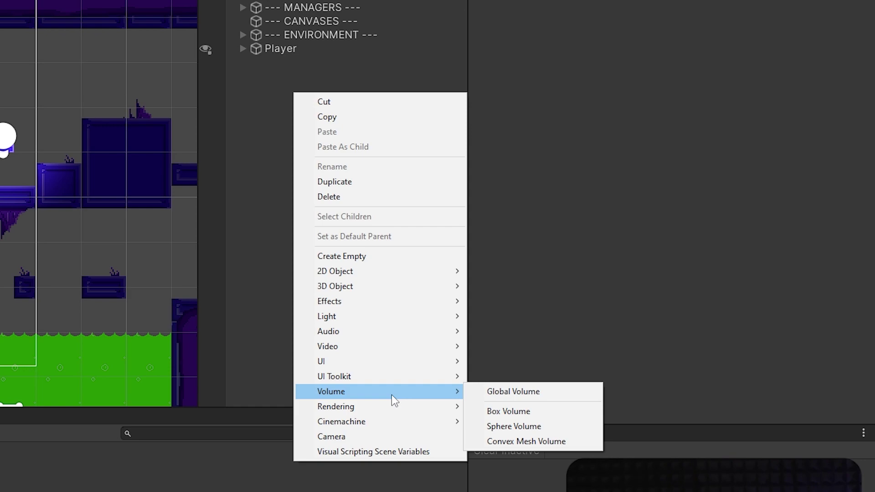
left_click(524, 394)
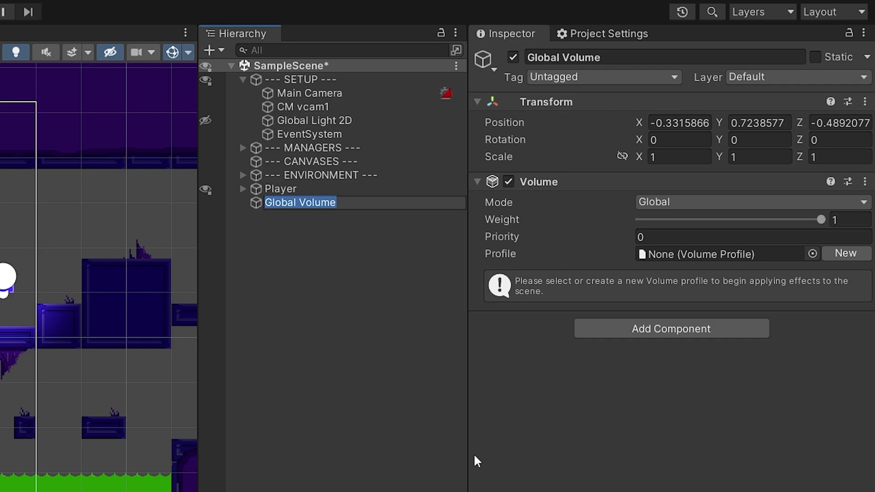
type("G")
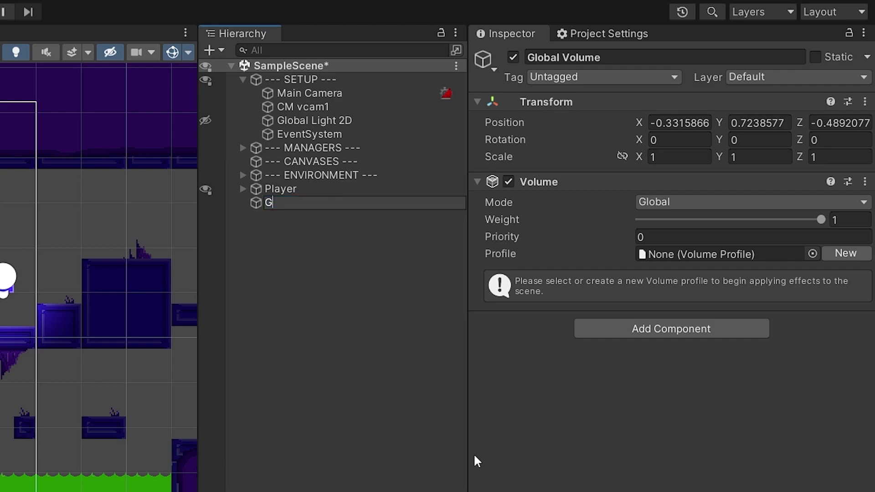
type("lobal Post-Processing")
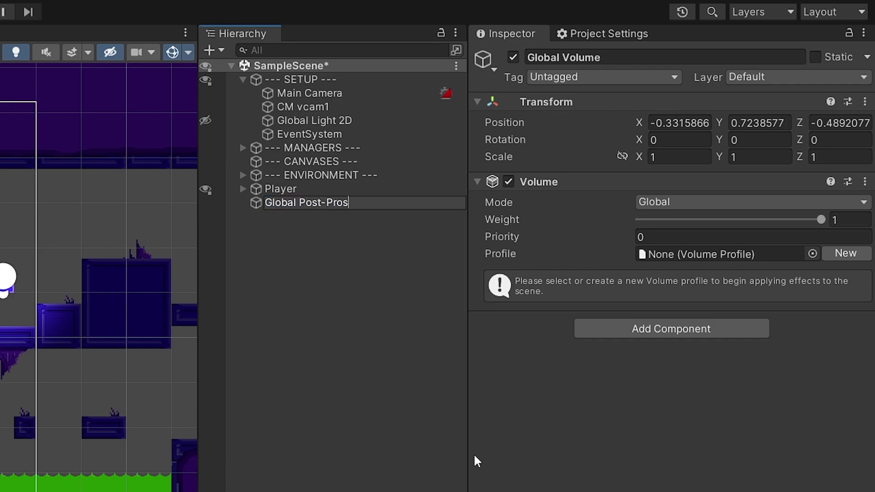
key("Return")
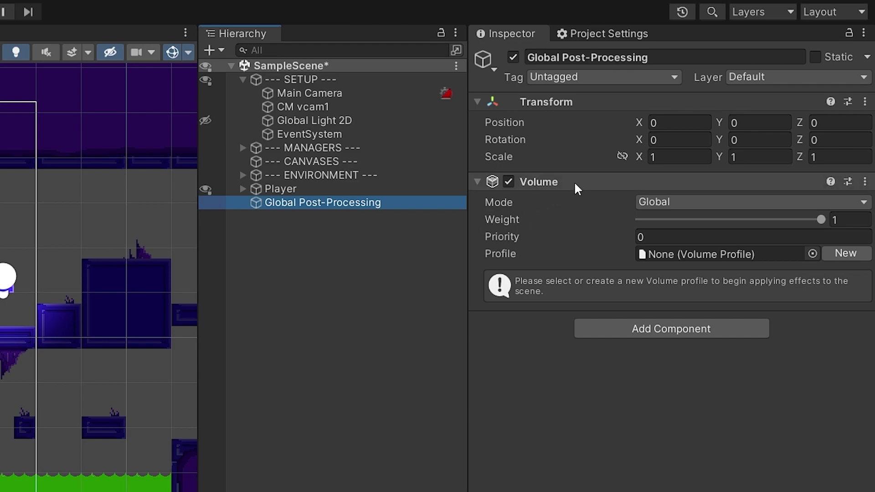
- Create an empty object named dfhsdhgfds and add a Volume component to it
right_click(332, 301)
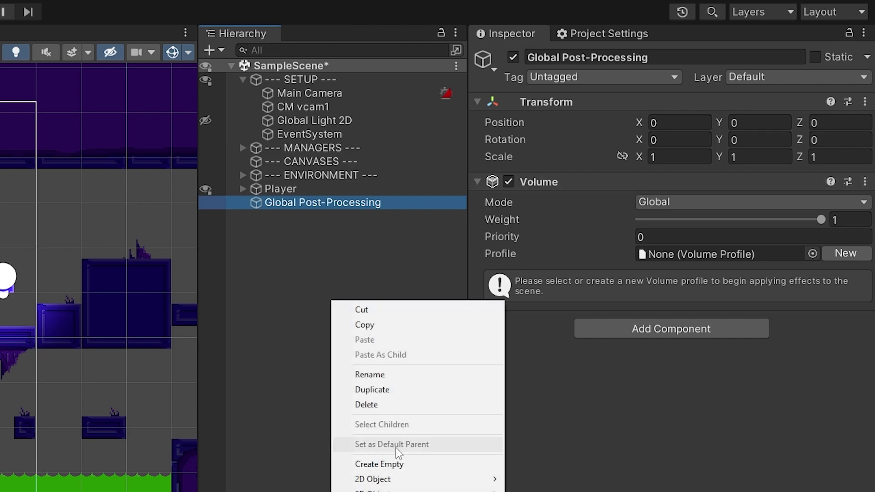
left_click(402, 465)
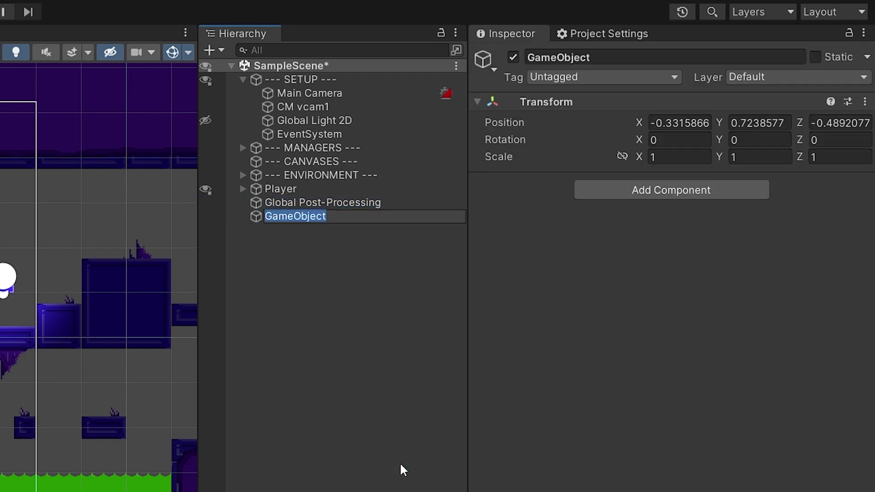
type("dfhsdhgfds")
left_click(636, 194)
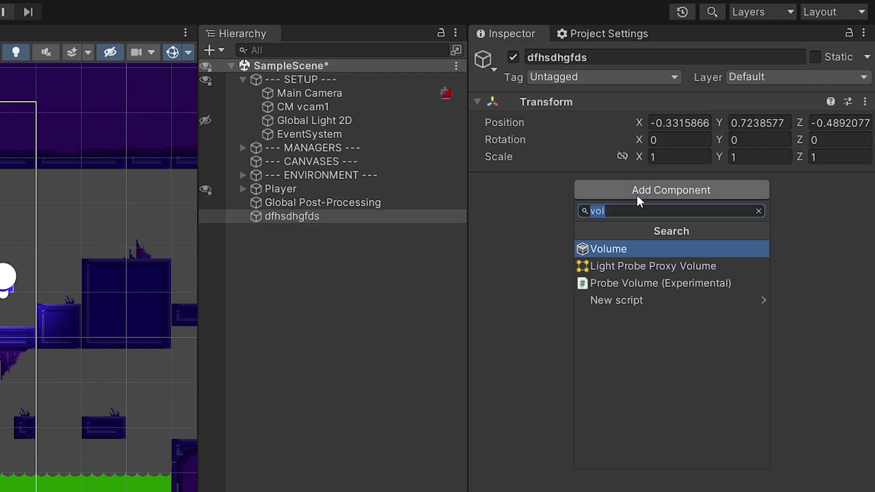
left_click(646, 250)
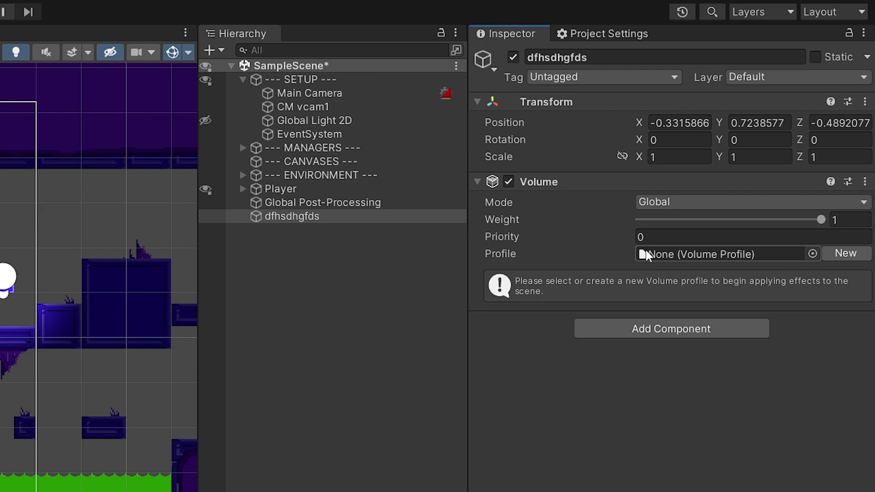
- Compare Global Post-Processing with the dfhsdhgfds object and delete dfhsdhgfds
left_click(328, 205)
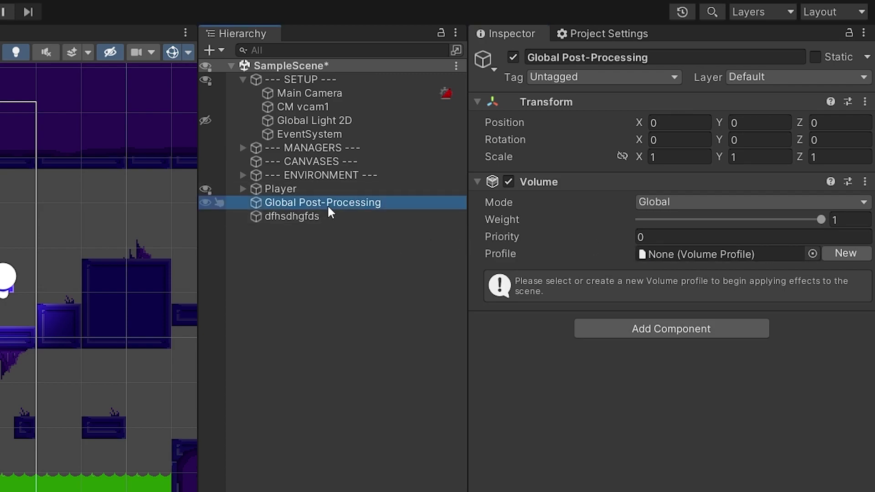
left_click(333, 217)
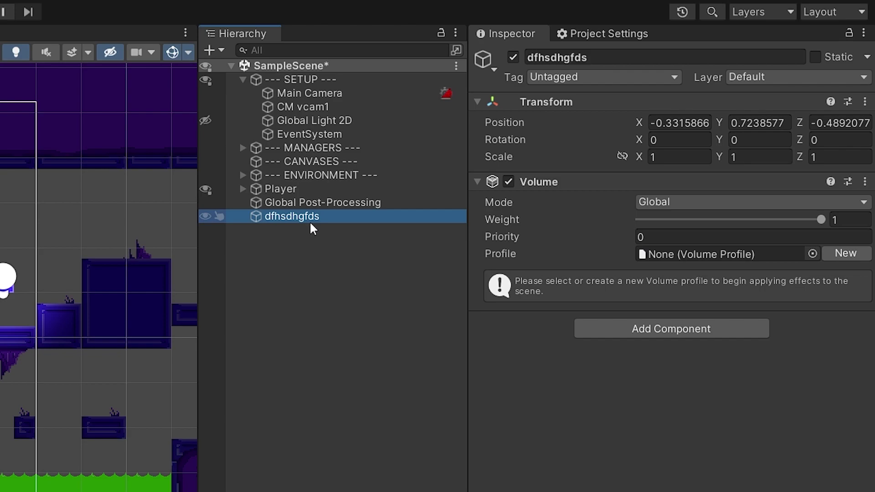
key("Delete")
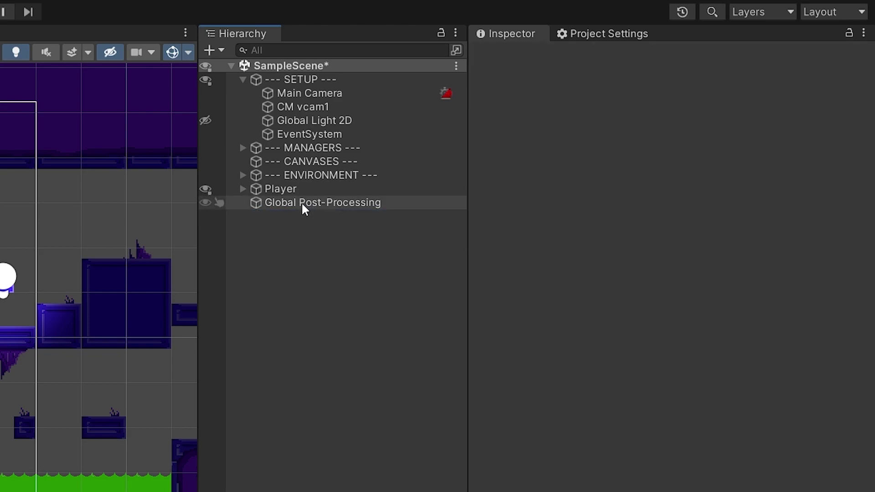
- Make Global Post-Processing a child of the --- SETUP --- object
left_click_drag(301, 202, 302, 79)
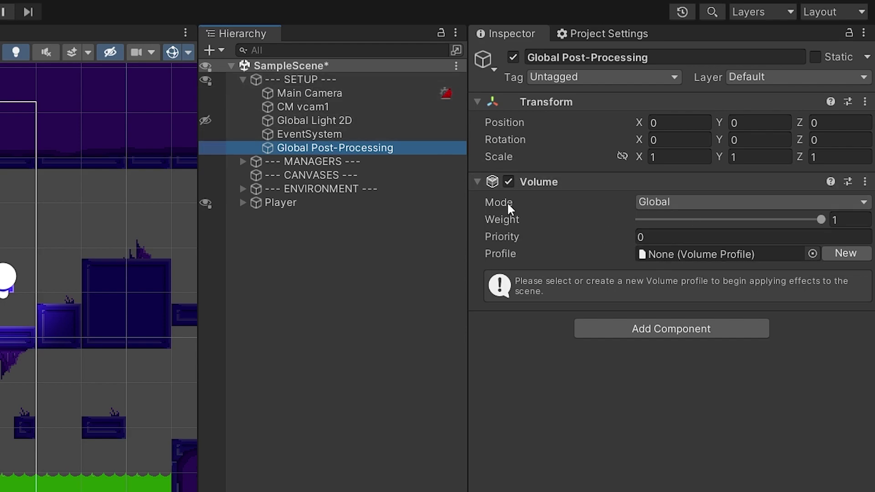
left_click(603, 281)
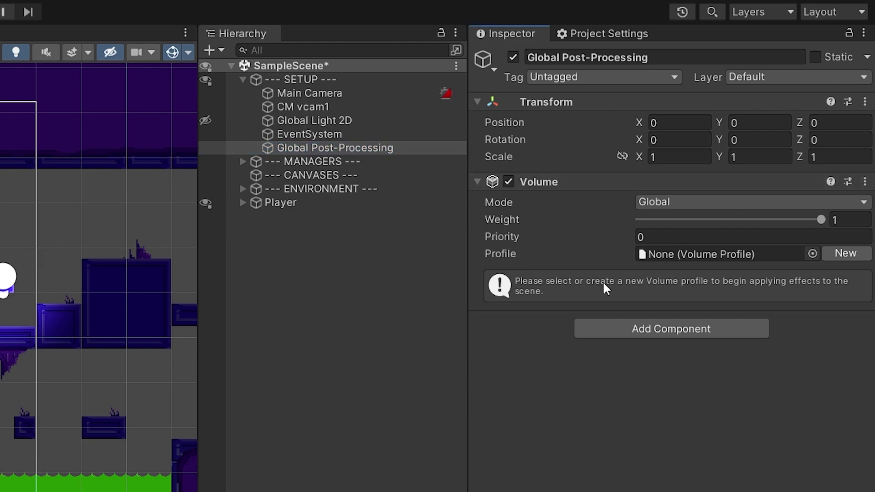
- Examine the Mode options and Priority of the Global Post-Processing volume and try lowering its Weight
left_click(700, 206)
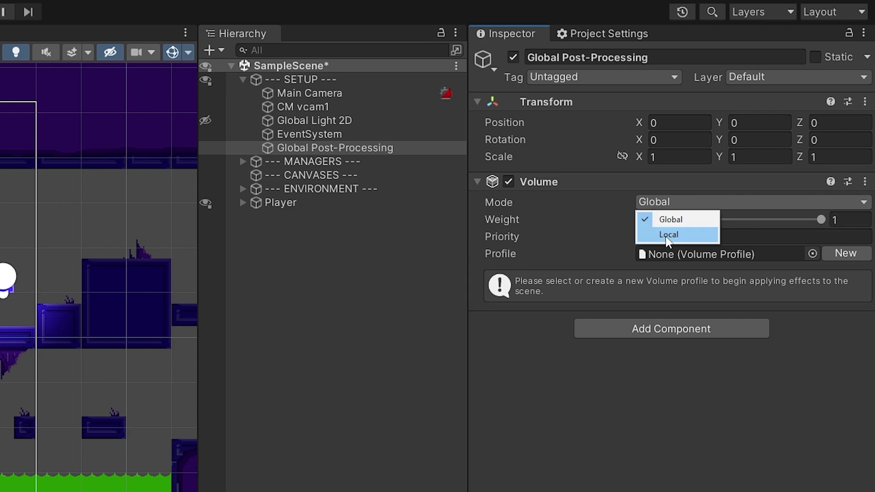
key("Escape")
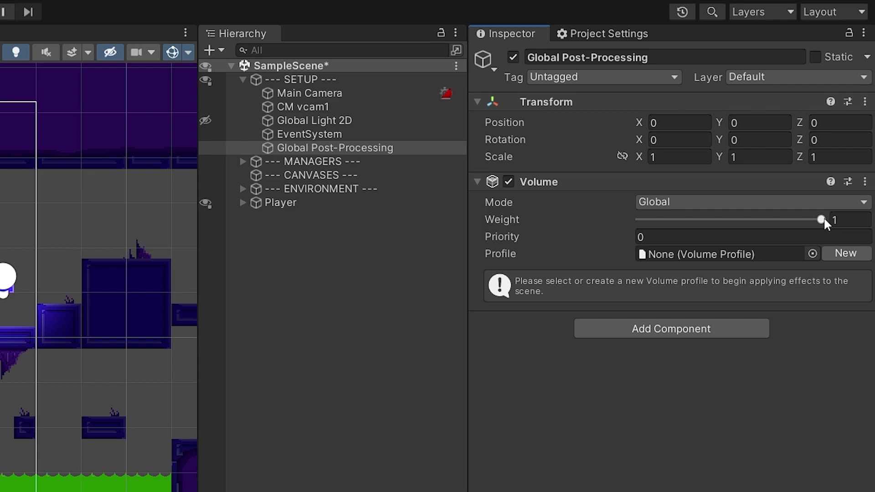
left_click_drag(824, 218, 630, 225)
left_click(641, 236)
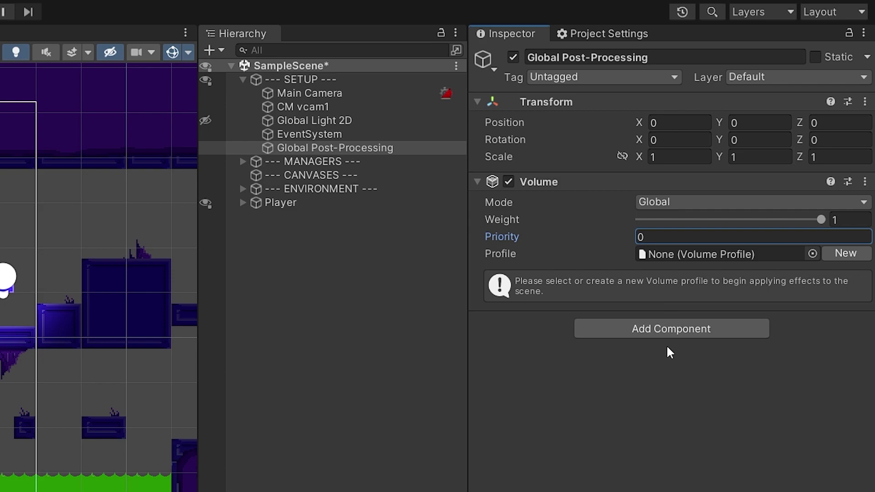
left_click(842, 335)
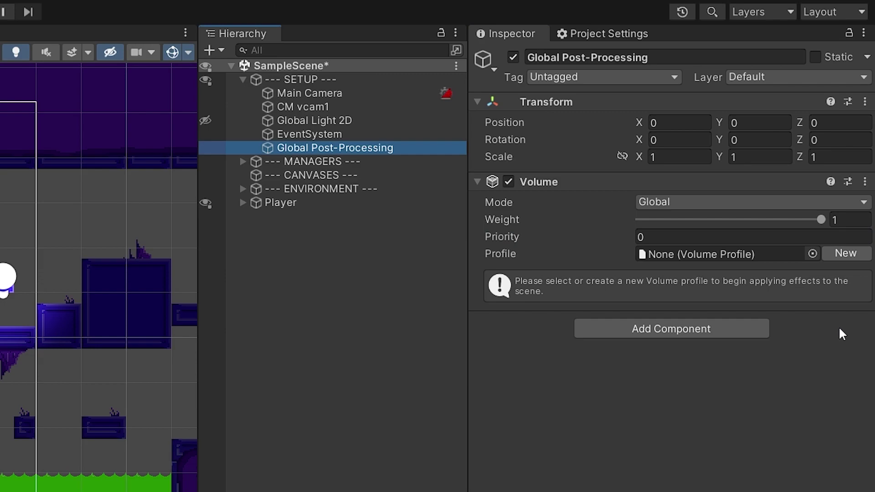
- Create a new profile for the Global Post-Processing volume and locate its asset in the Scenes/SampleScene folder
left_click(846, 254)
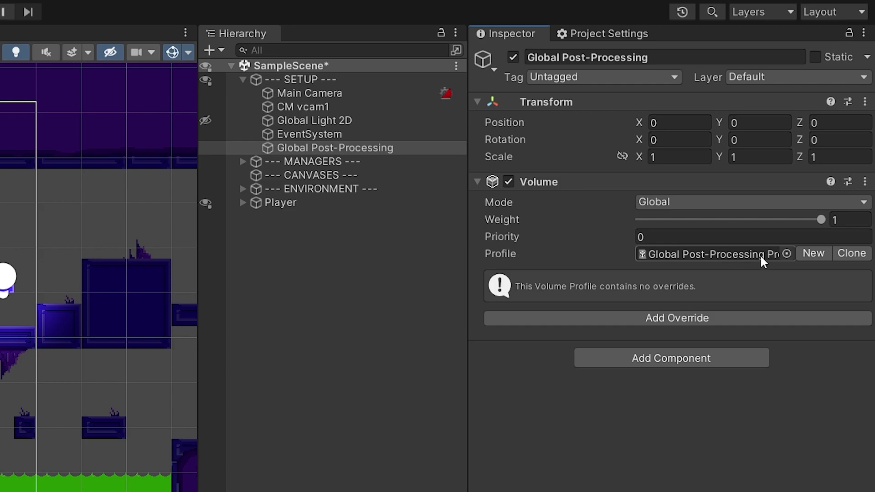
left_click(786, 253)
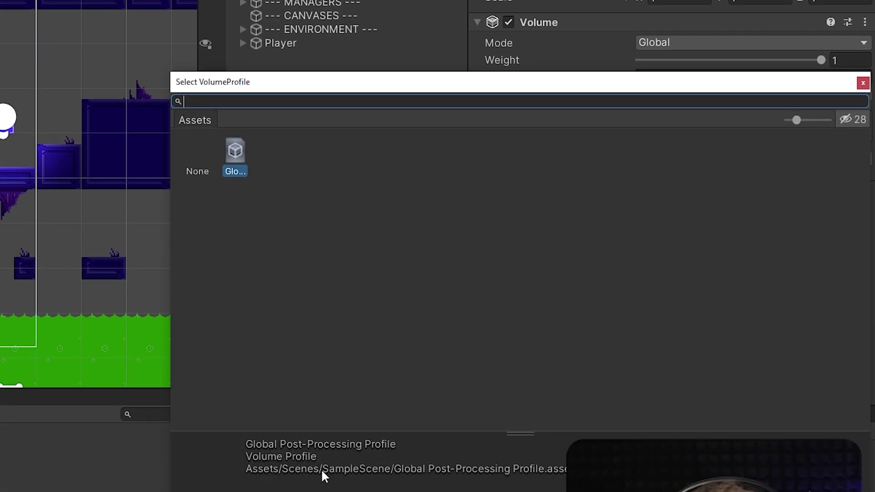
left_click(43, 392)
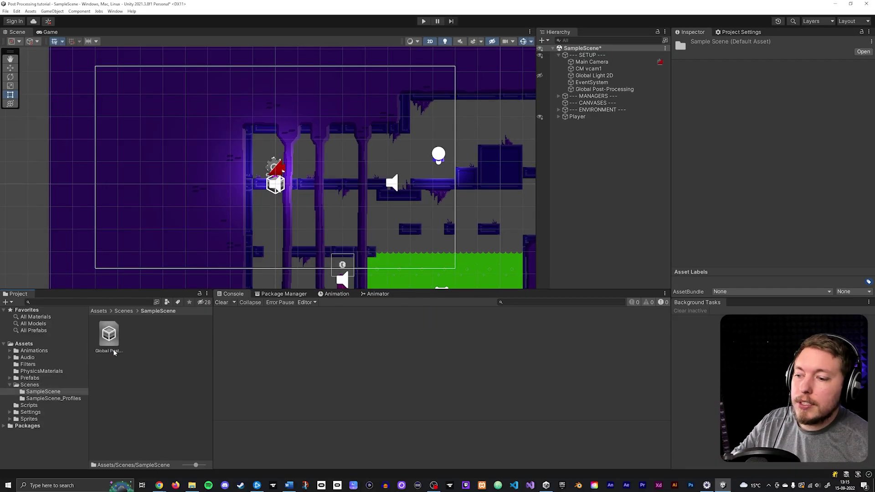
- Inspect the Global Post-Processing Profile asset in the SampleScene folder, leaving its name as it is
left_click(115, 351)
left_click(117, 351)
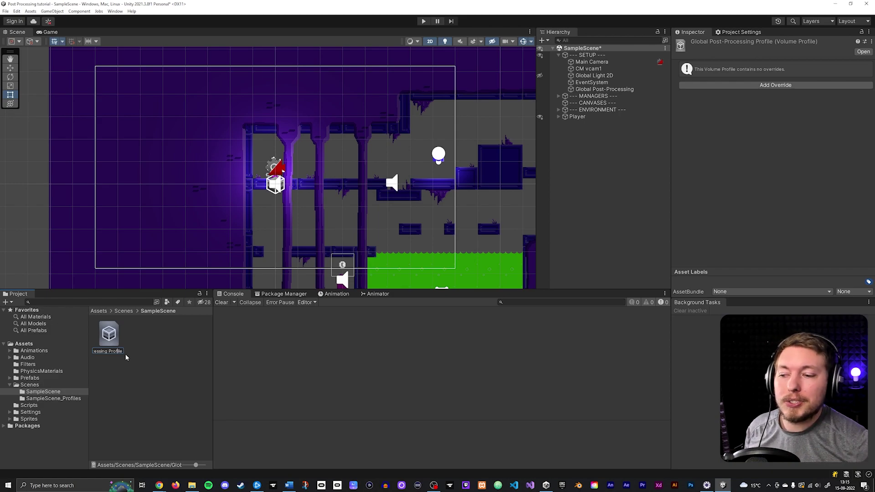
key("Return")
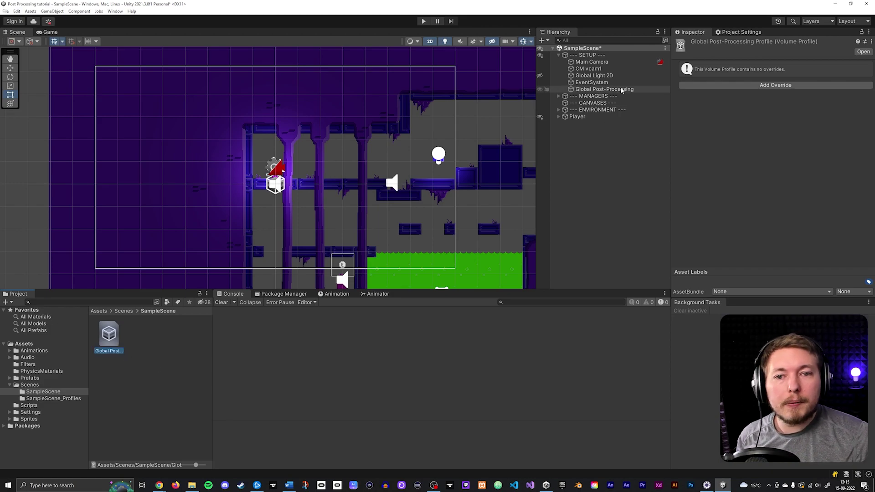
- Add a Tonemapping override to the Global Post-Processing volume, with the Game view shown for preview
left_click(602, 90)
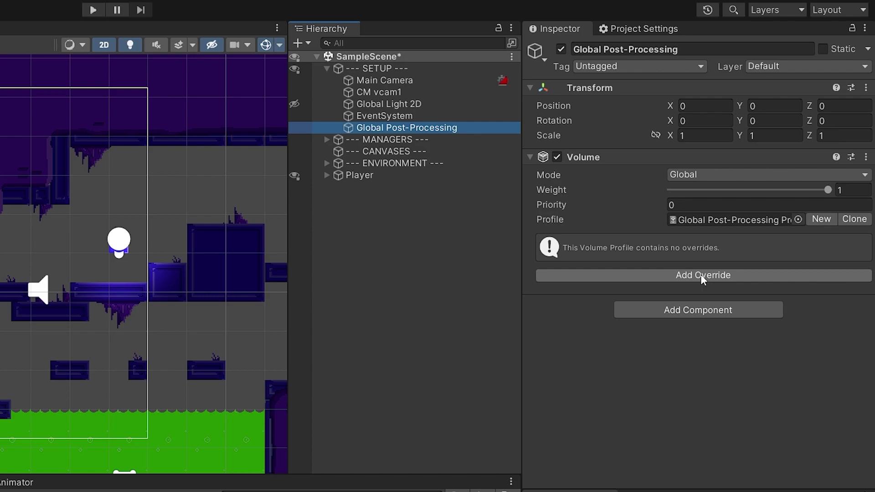
key("ctrl+2")
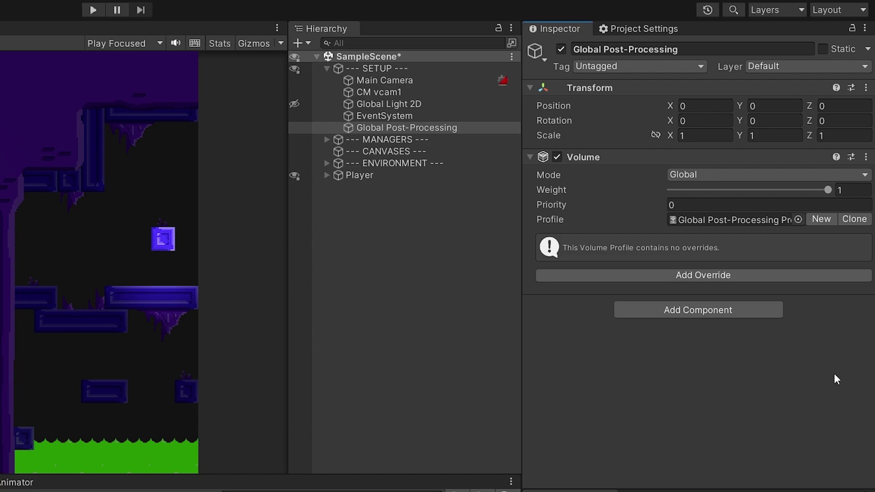
left_click(727, 277)
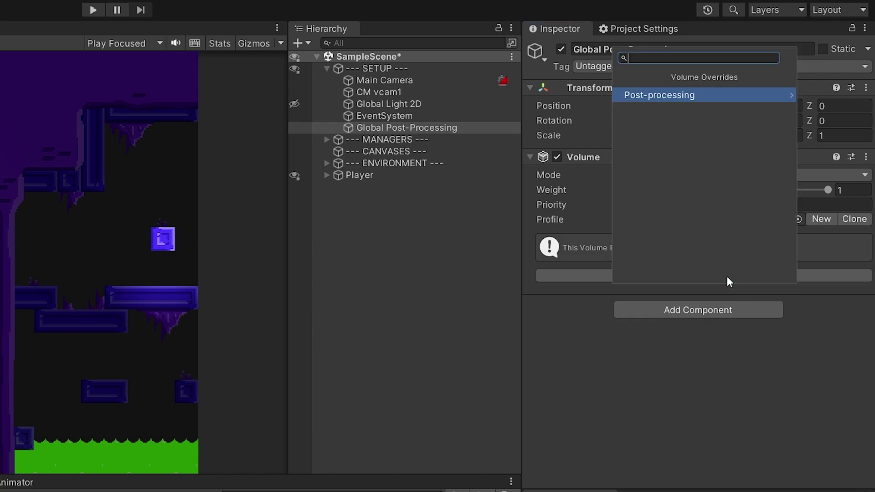
left_click(665, 96)
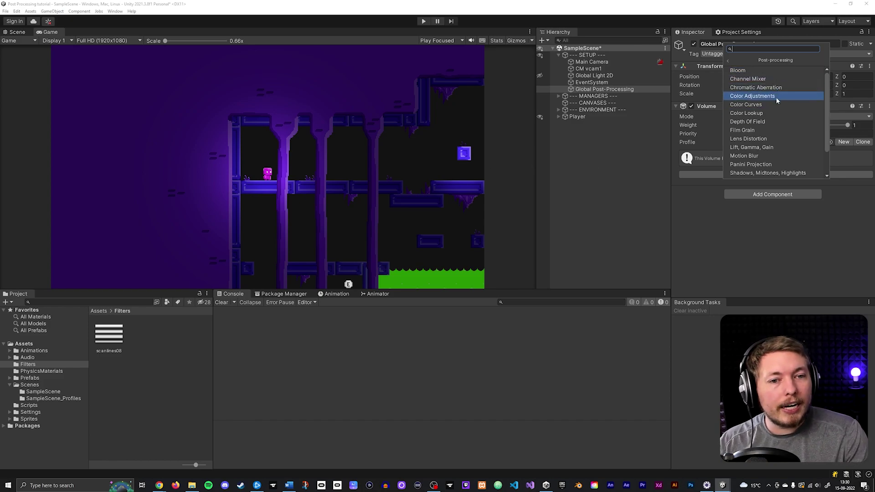
scroll(776, 100, "down", 3)
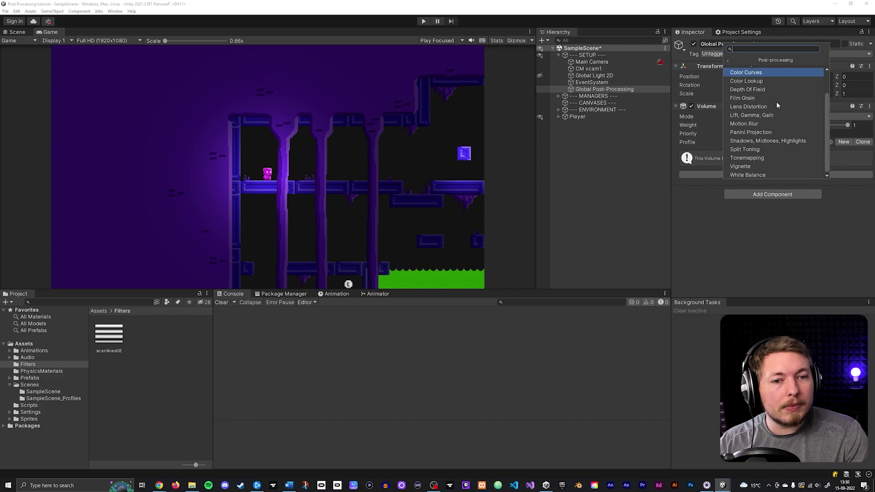
left_click(768, 158)
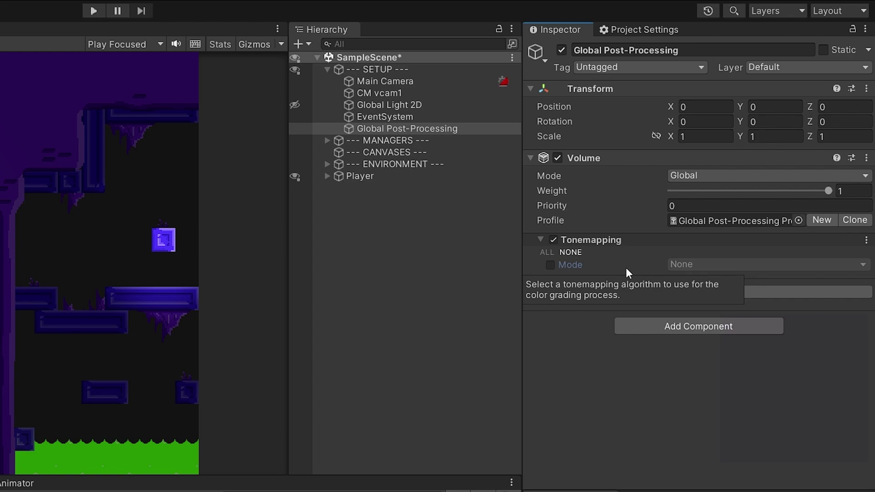
- Enable the Tonemapping override's Mode and set it to ACES
left_click(550, 265)
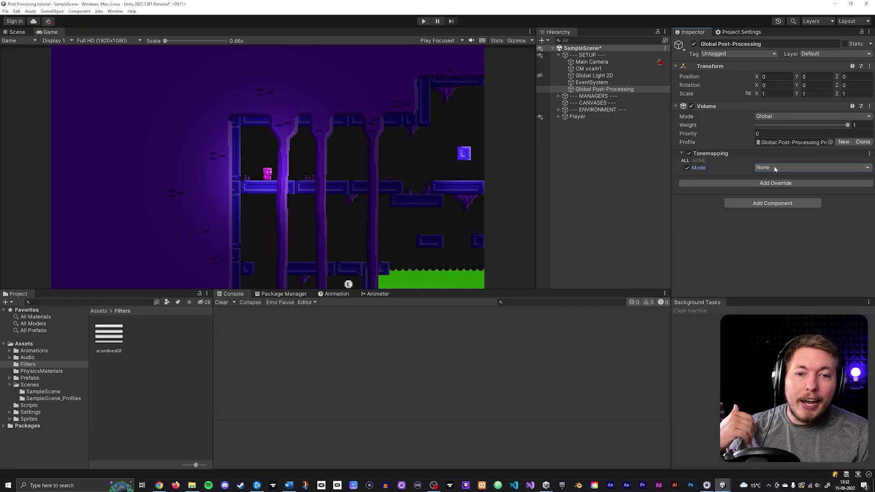
left_click(774, 168)
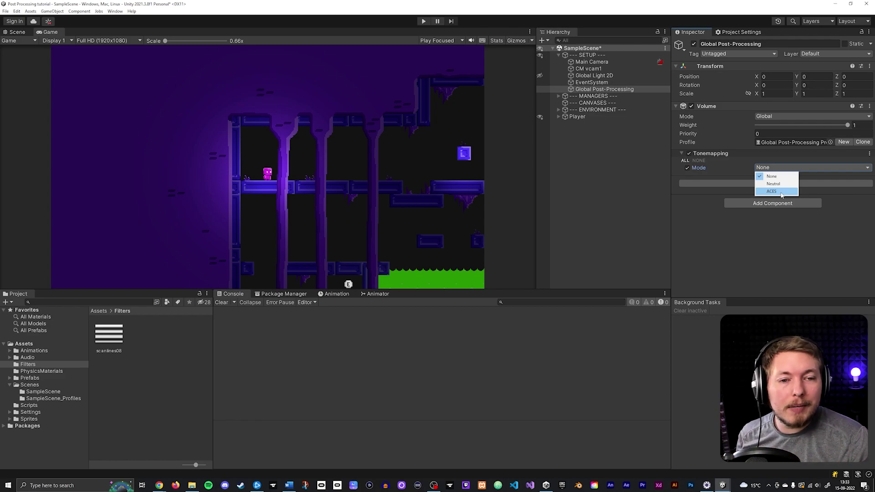
left_click(775, 192)
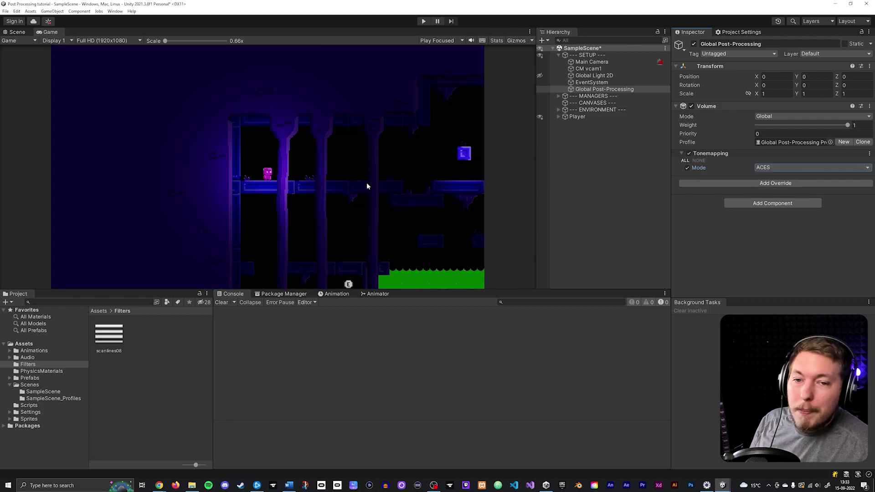
- Add a Chromatic Aberration override to the volume and set its Intensity to 1
left_click(766, 183)
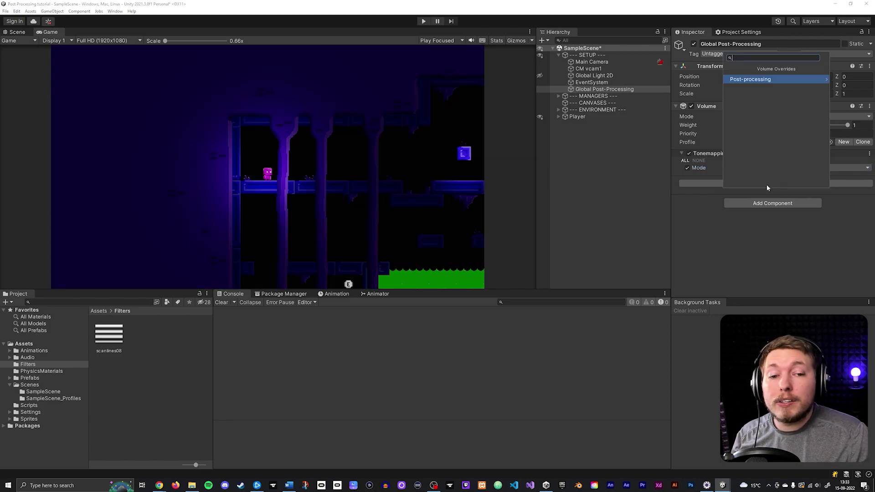
left_click(759, 80)
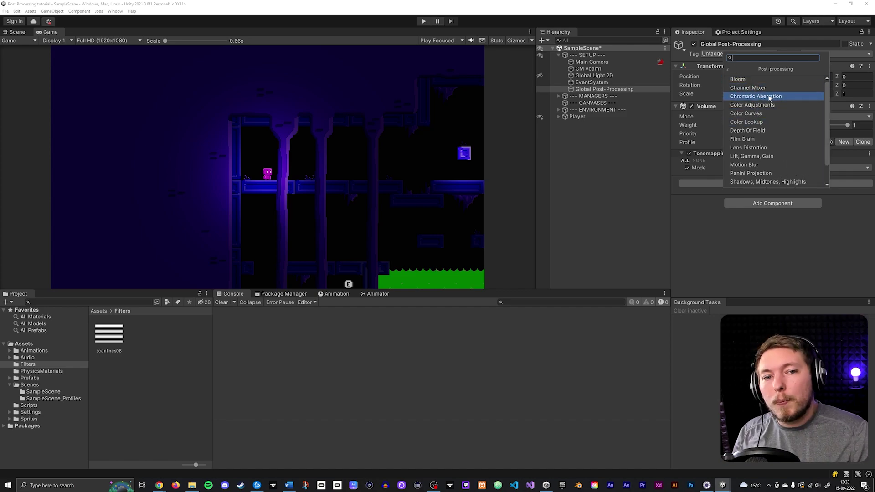
left_click(770, 97)
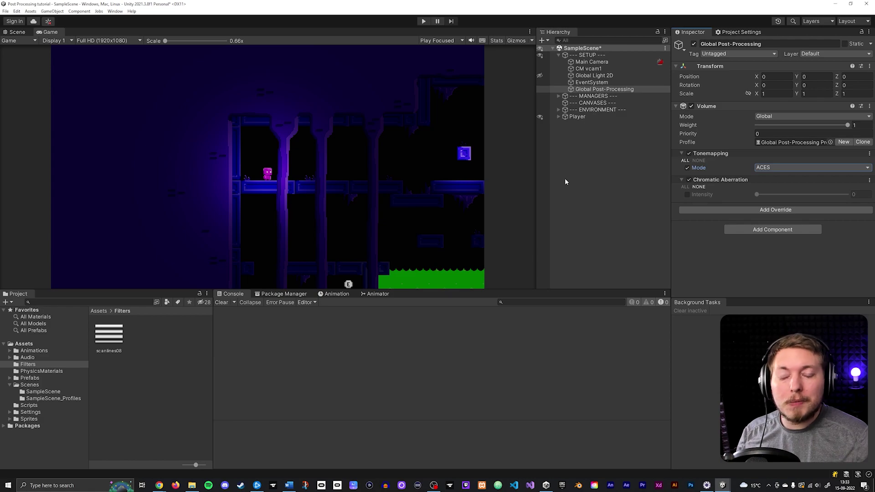
left_click(688, 195)
left_click_drag(755, 195, 832, 195)
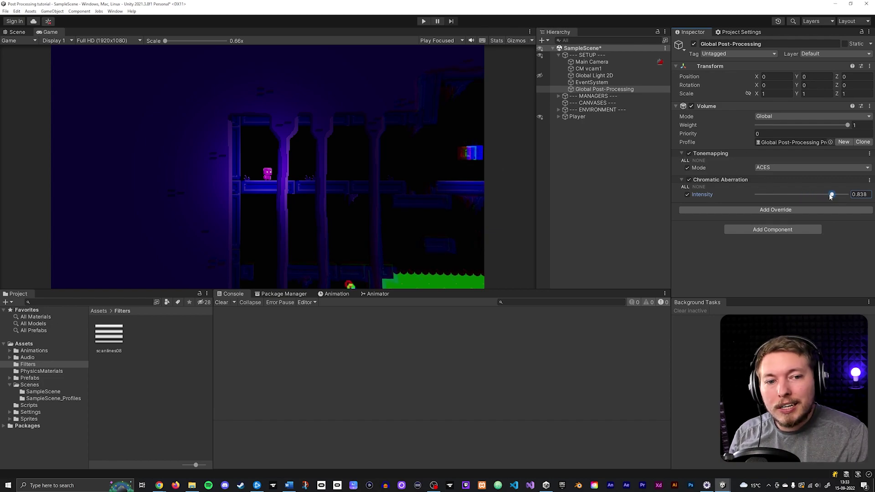
left_click_drag(831, 196, 847, 196)
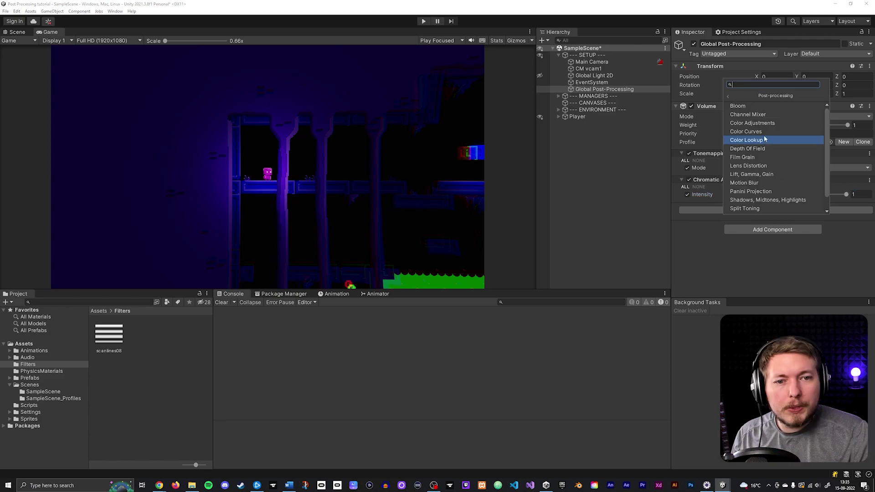
- Add a Color Adjustments override to the volume and set its Contrast to 25
left_click(762, 126)
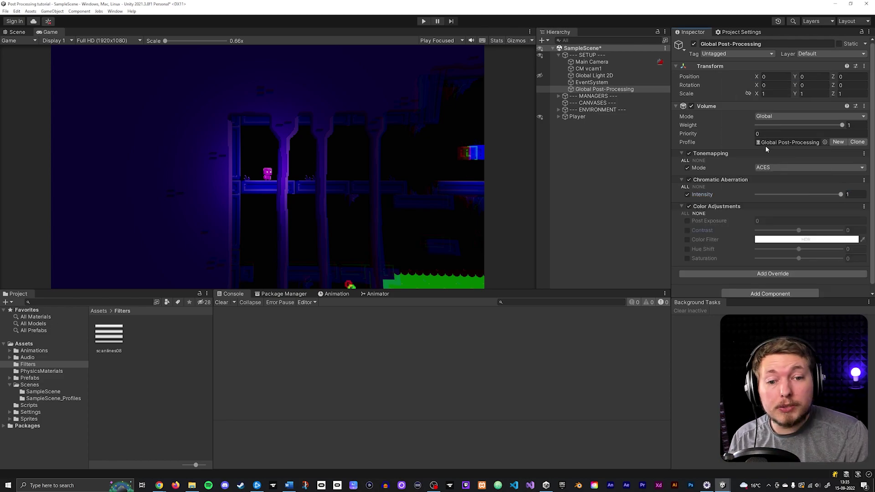
scroll(725, 207, "down", 1)
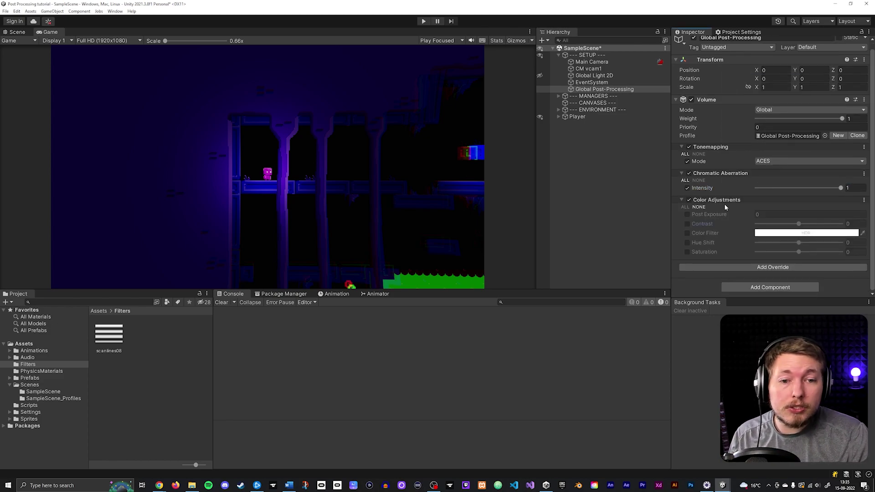
left_click(687, 215)
left_click(687, 224)
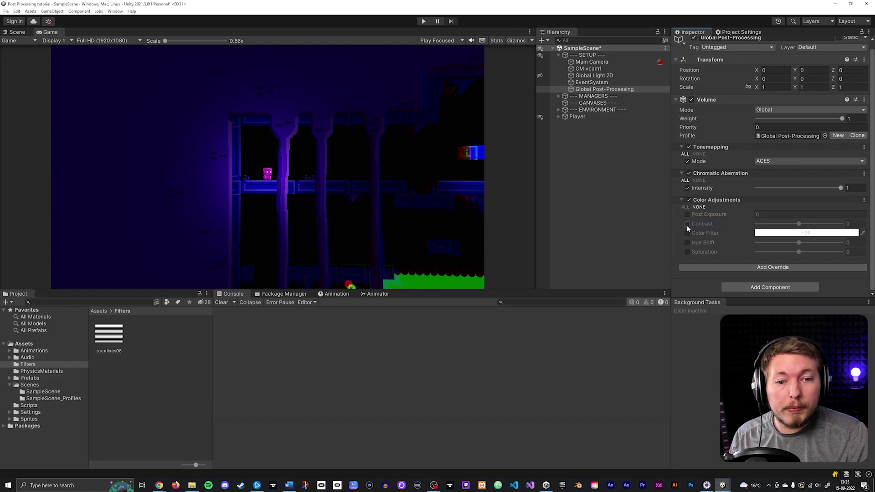
left_click(799, 224)
left_click_drag(799, 224, 818, 225)
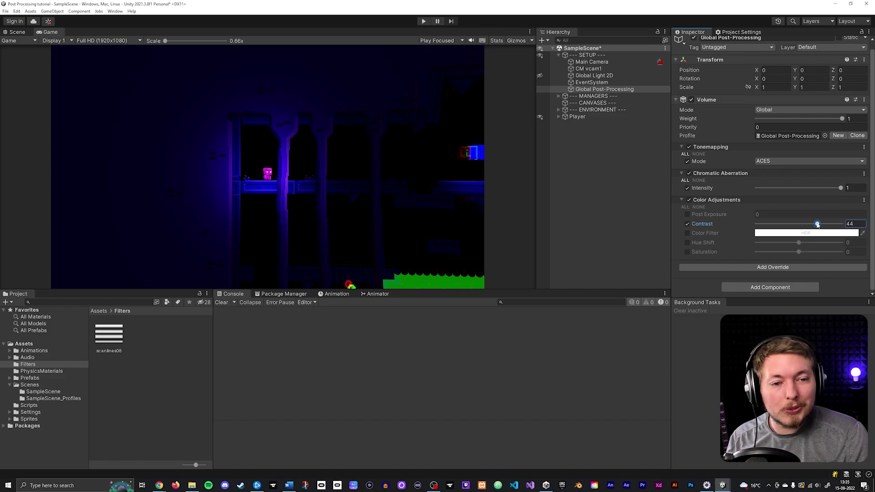
left_click_drag(817, 224, 818, 225)
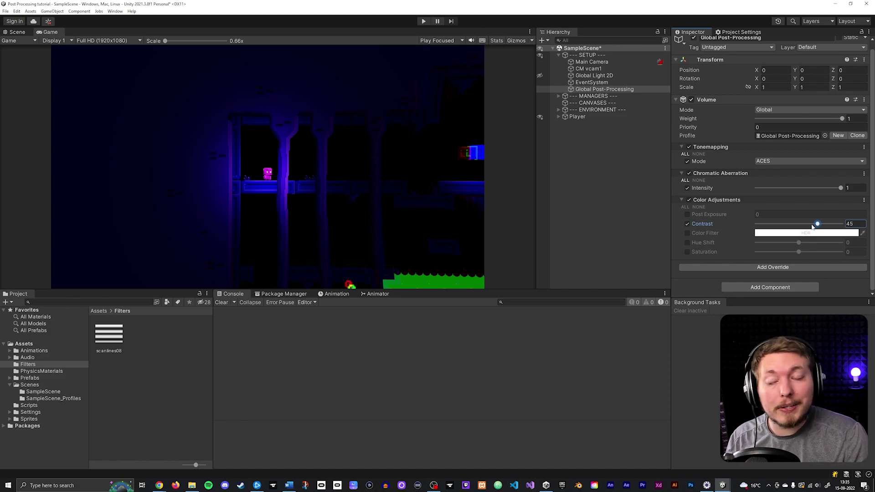
mouse_move(818, 224)
left_mouse_down()
mouse_move(756, 225)
mouse_move(809, 225)
left_mouse_up()
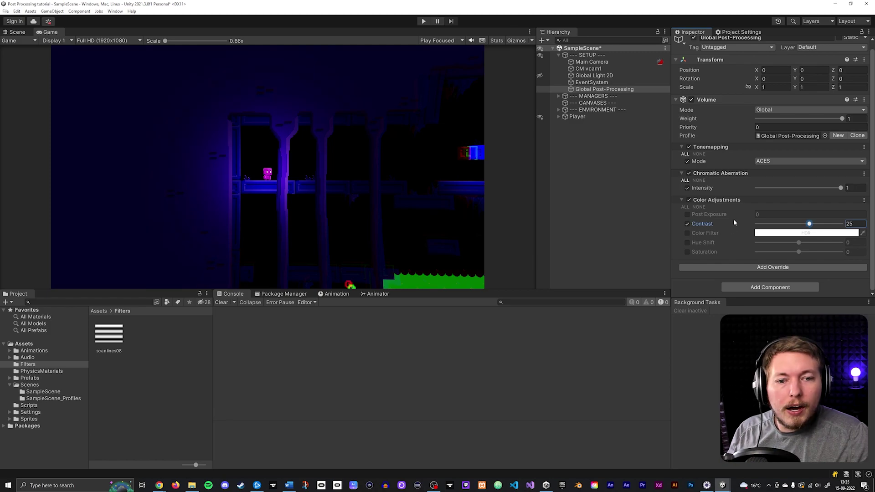
- Enable Post Exposure in Color Adjustments and set it to 0.4
left_click(687, 215)
left_click(762, 214)
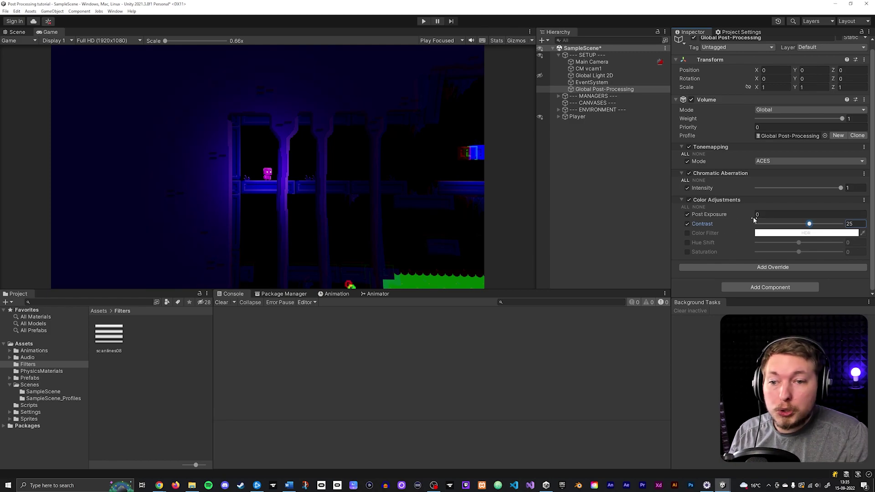
type("0.34")
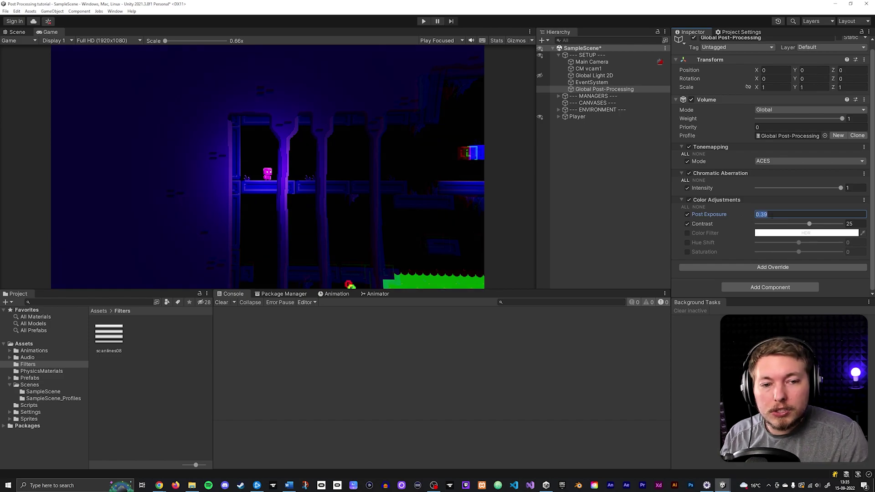
left_click(770, 215)
type("4")
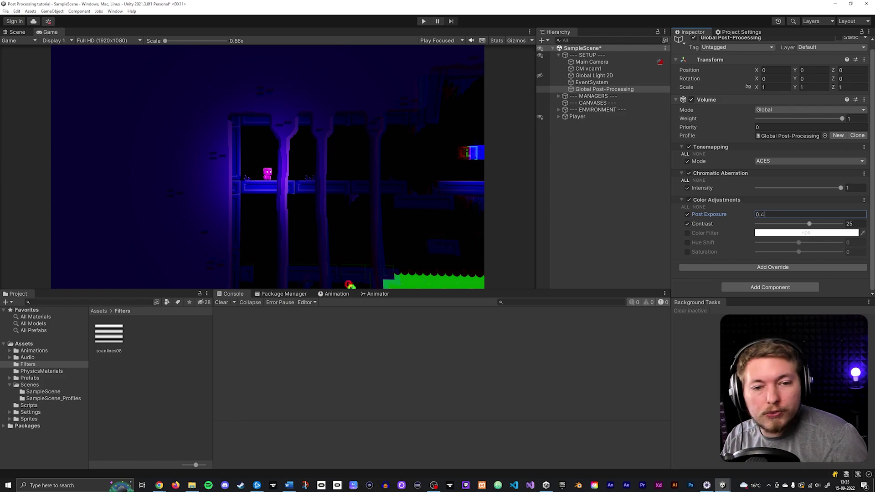
- Try a Saturation of 90 and a raised Hue Shift in Color Adjustments, disabling each one again
left_click(686, 252)
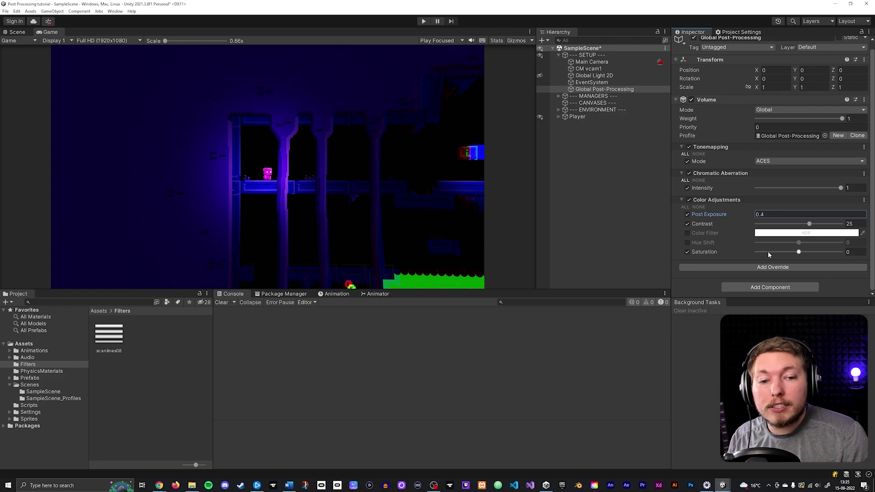
left_click_drag(798, 252, 836, 255)
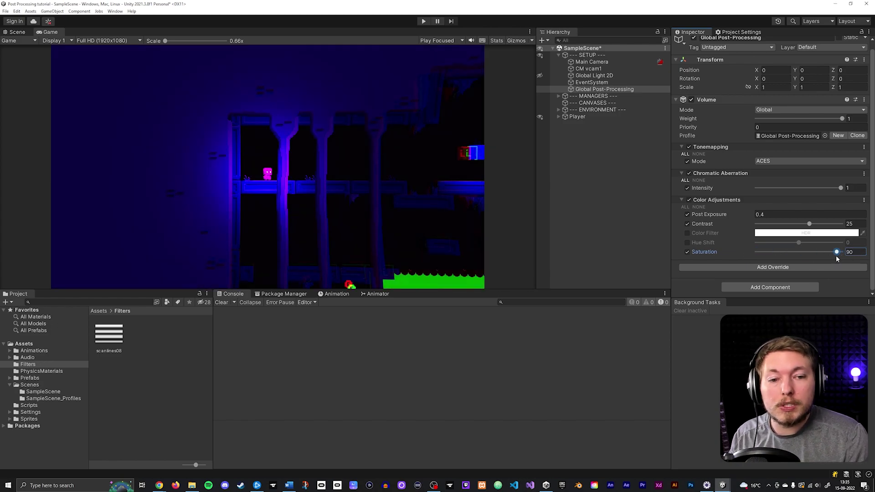
left_click(687, 253)
left_click(687, 243)
left_click_drag(798, 243, 817, 243)
left_click(687, 243)
- Try a Depth Of Field override in Bokeh mode on the volume and remove it again
left_click(773, 267)
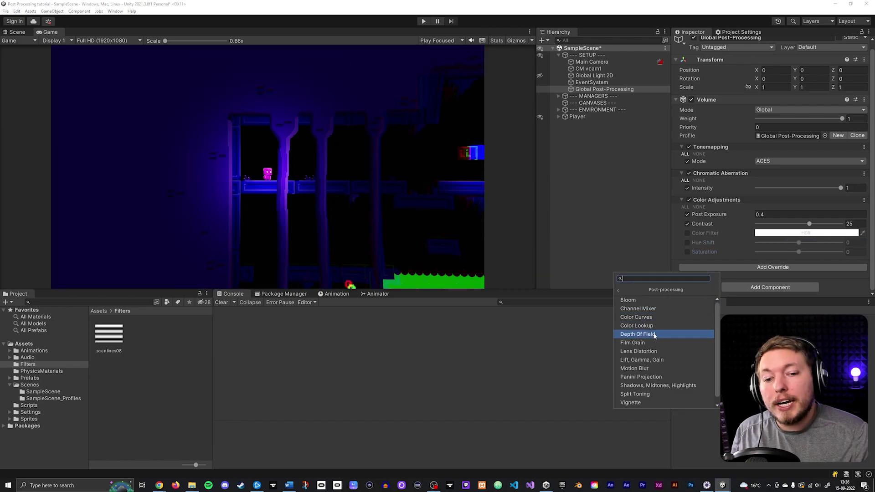
left_click(655, 333)
scroll(747, 274, "down", 2)
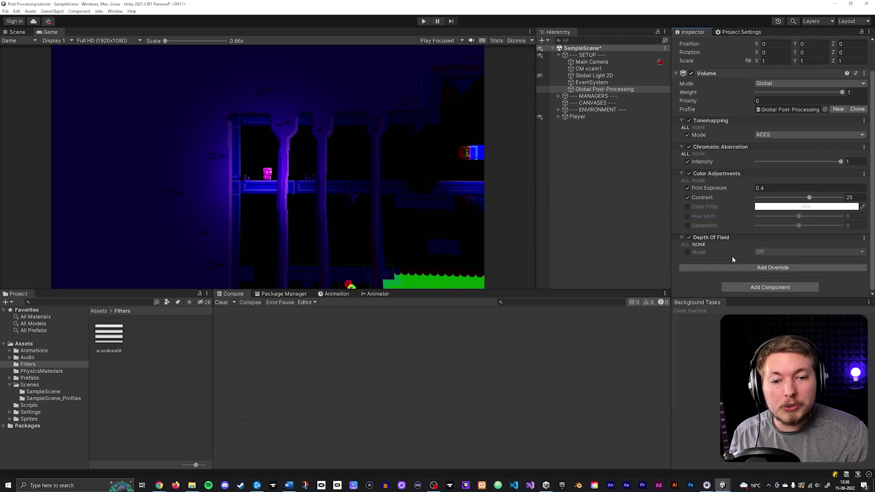
left_click(687, 252)
left_click(771, 253)
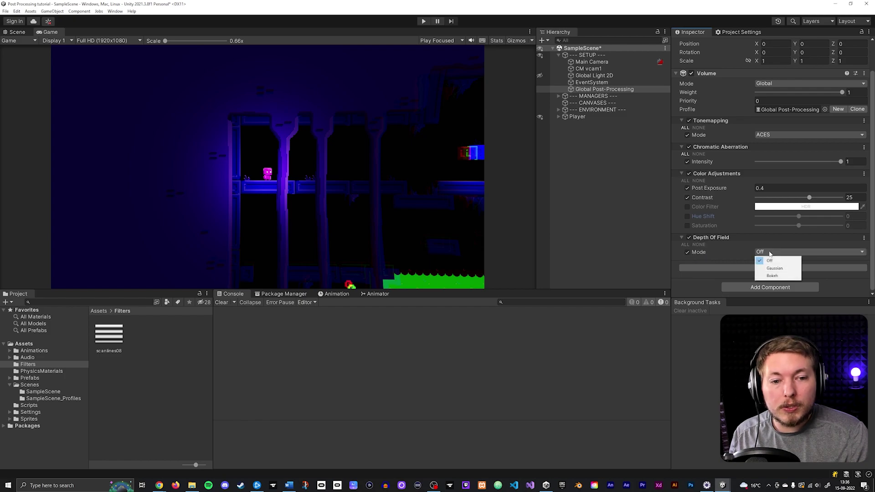
left_click(772, 276)
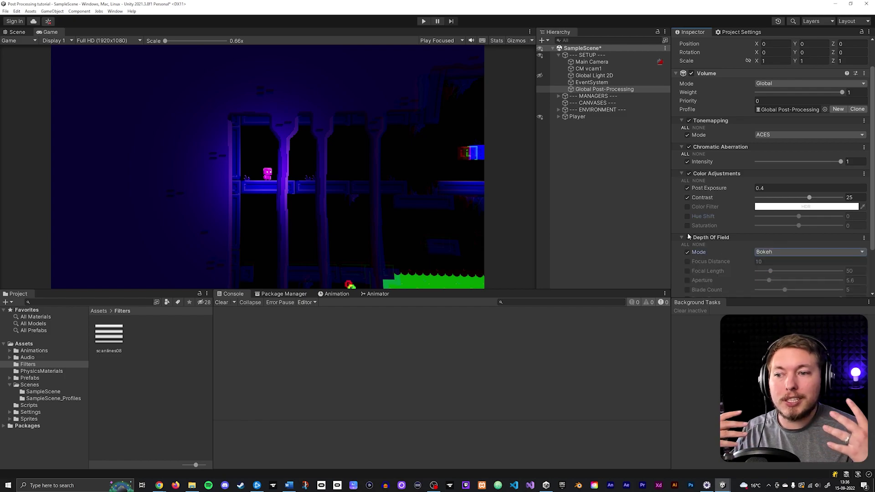
right_click(745, 239)
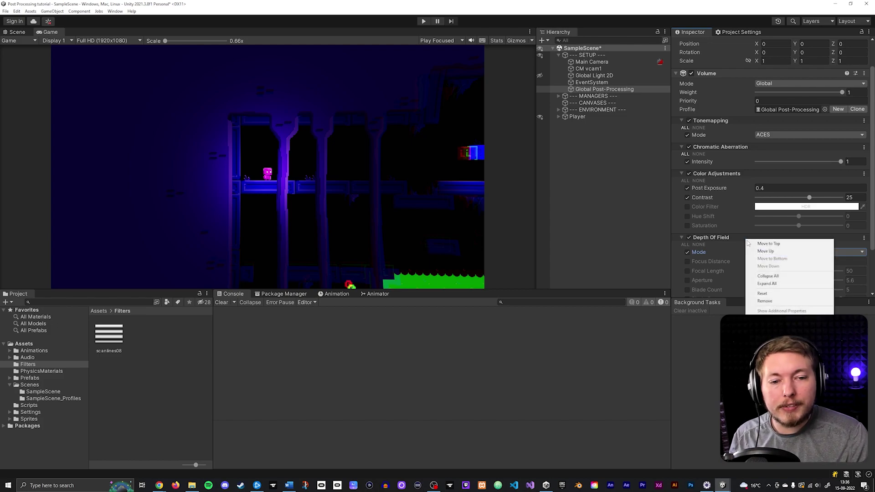
left_click(778, 301)
- Add a Bloom override to the global volume and set its Threshold to 0.6
left_click(776, 268)
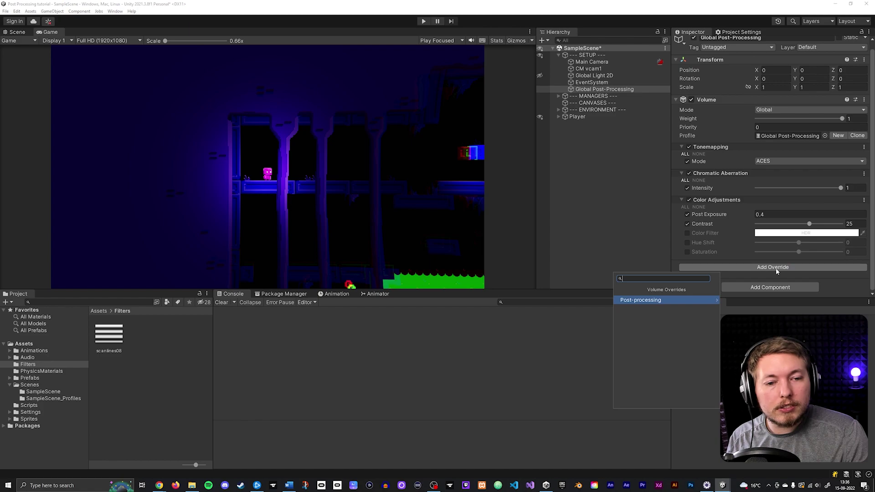
left_click(672, 299)
scroll(673, 314, "down", 1)
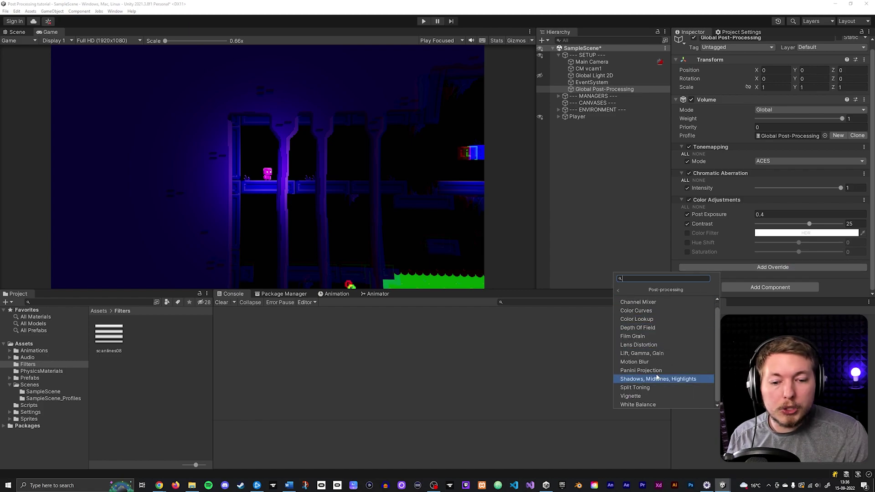
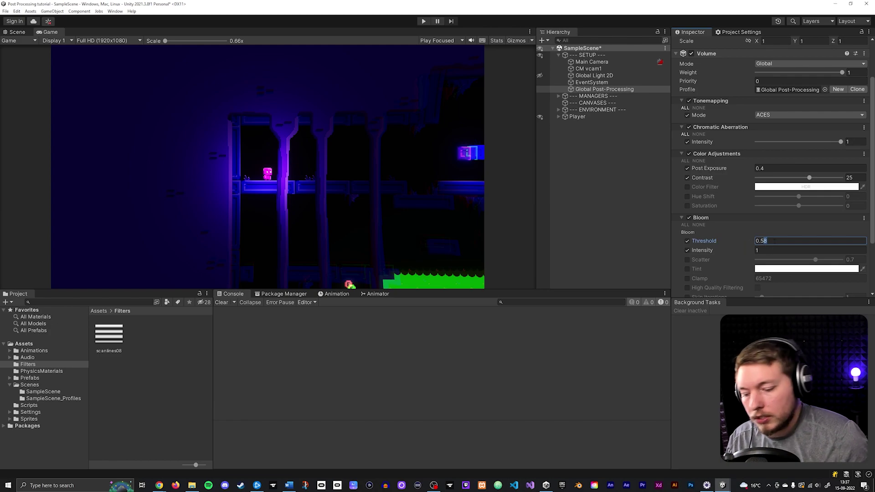
key("BackSpace")
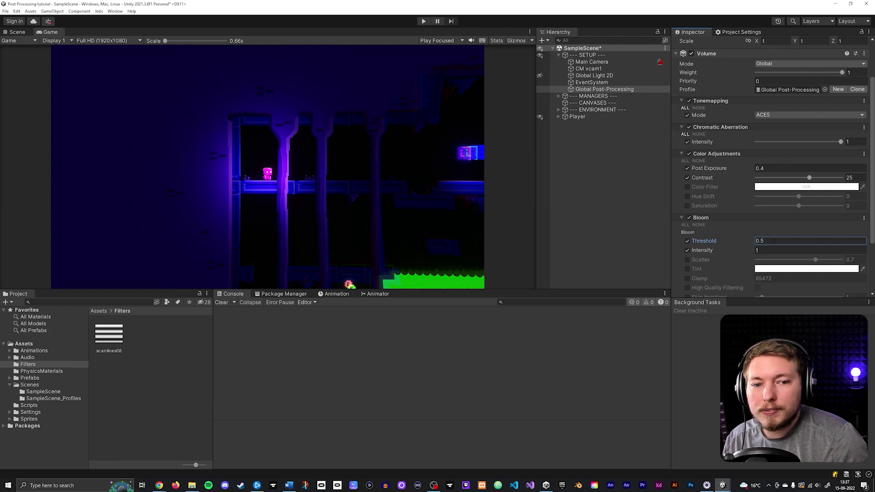
type("6")
- Enable Bloom's Lens Dirt texture and assign the scanlines08 image from the Filters folder to it
scroll(716, 268, "down", 3)
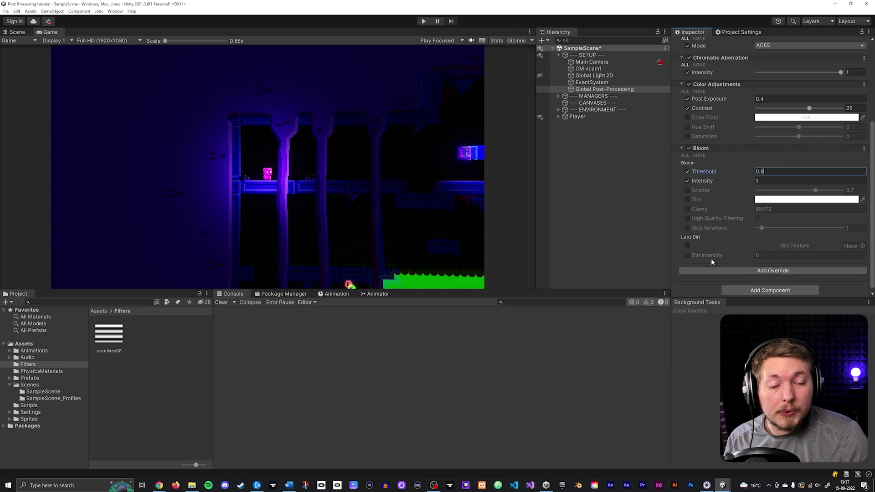
scroll(712, 255, "down", 1)
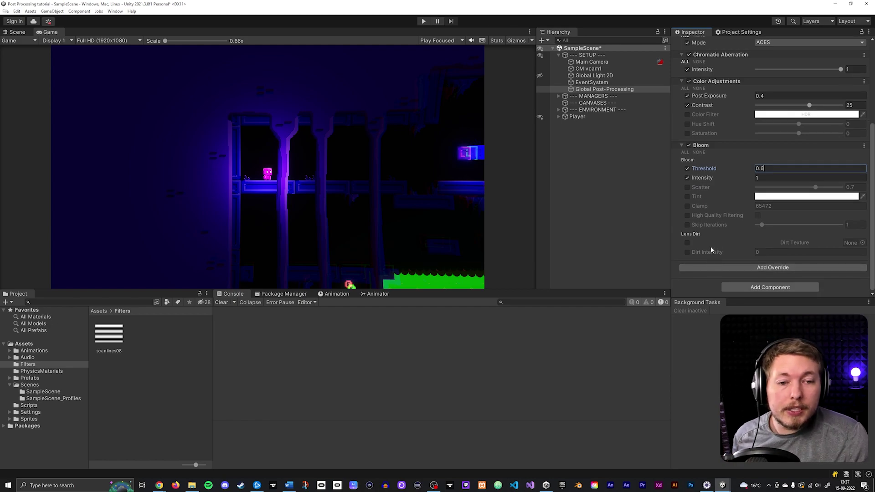
left_click(687, 243)
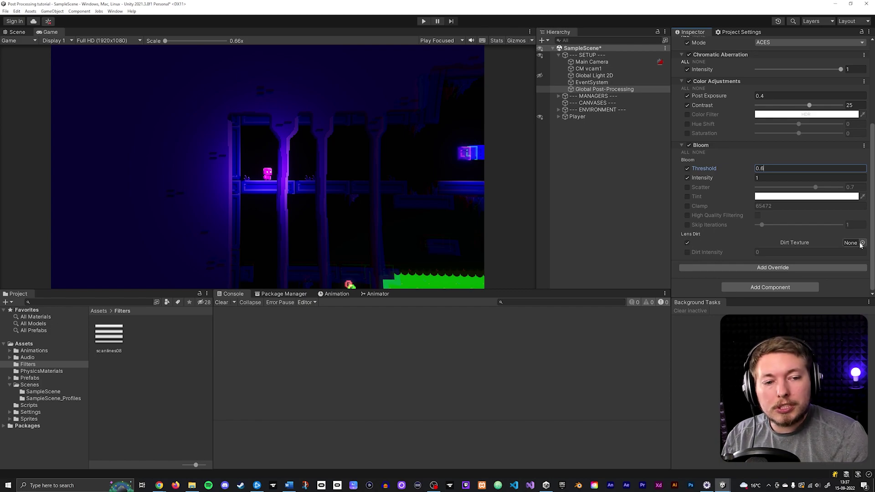
left_click(100, 312)
double_click(188, 340)
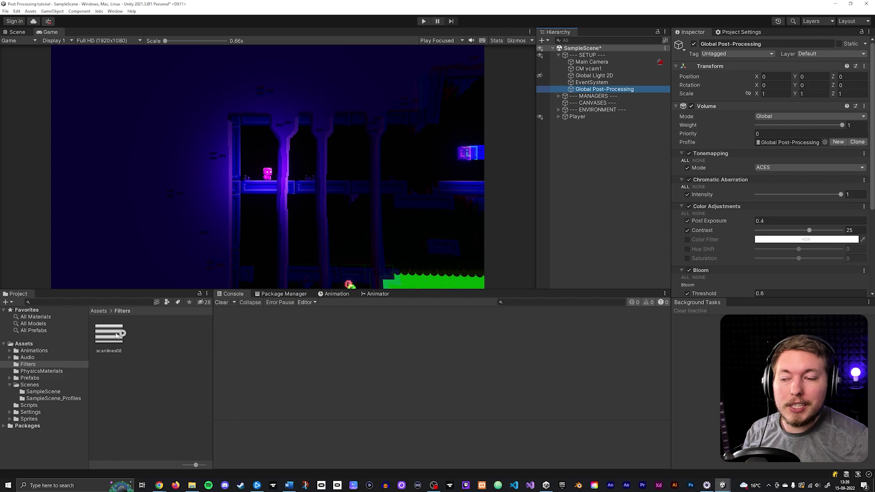
left_click_drag(117, 336, 849, 243)
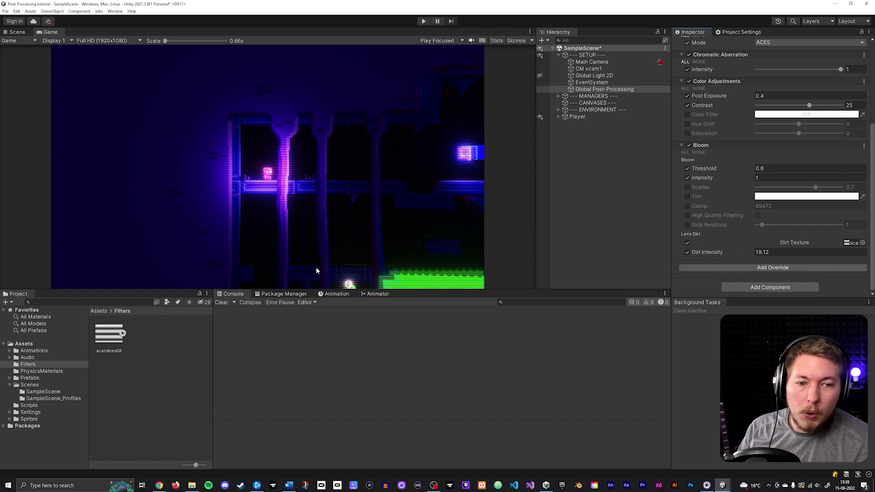
- Set Bloom's Dirt Intensity to 10 and its Threshold to 0.8
left_click_drag(753, 255, 582, 256)
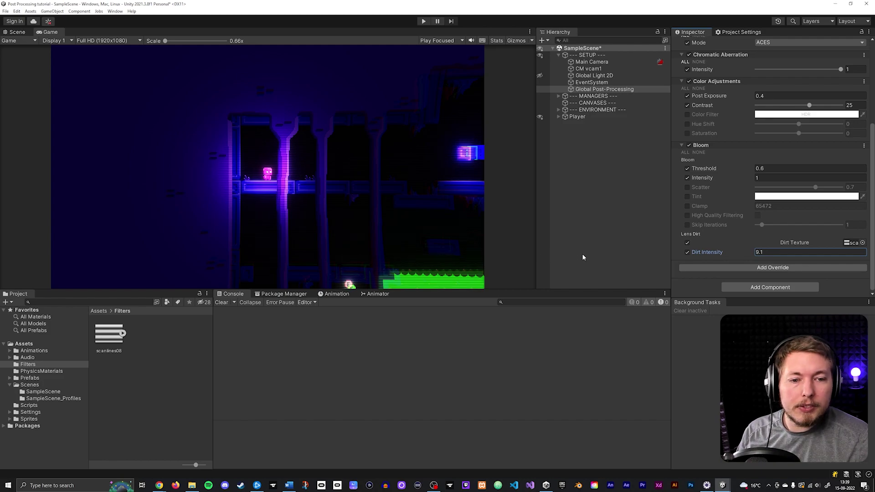
left_click(781, 253)
type("10")
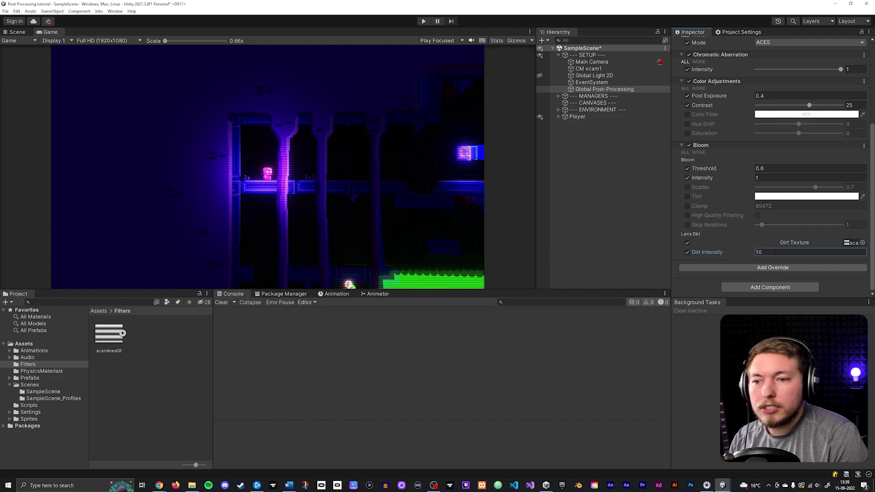
left_click_drag(749, 169, 754, 170)
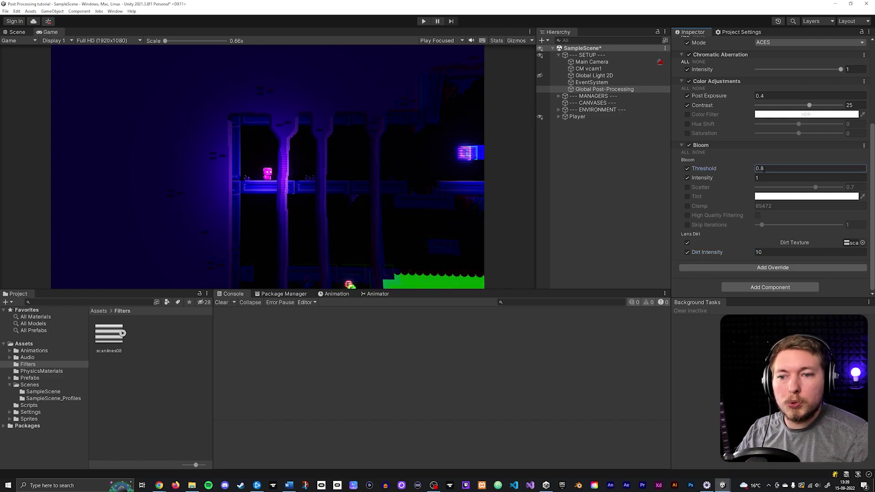
- Add a Lens Distortion override to the volume and enable its Intensity with a value of 0.45
left_click(763, 268)
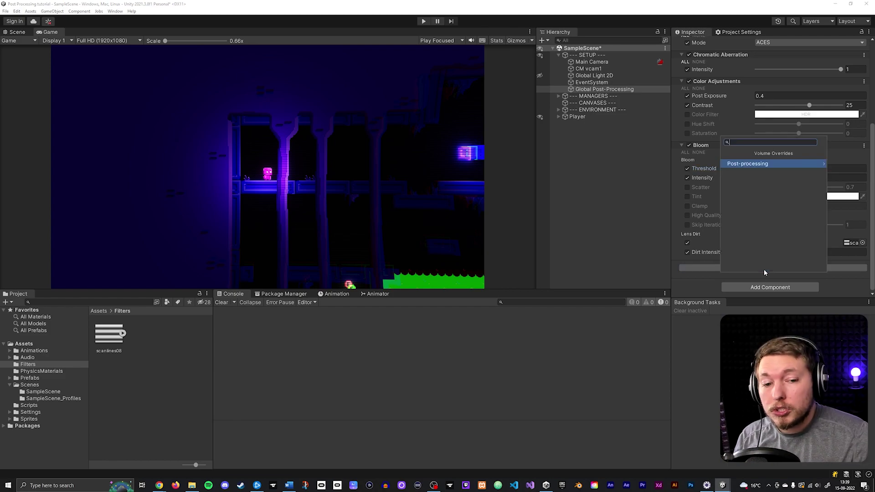
left_click(757, 164)
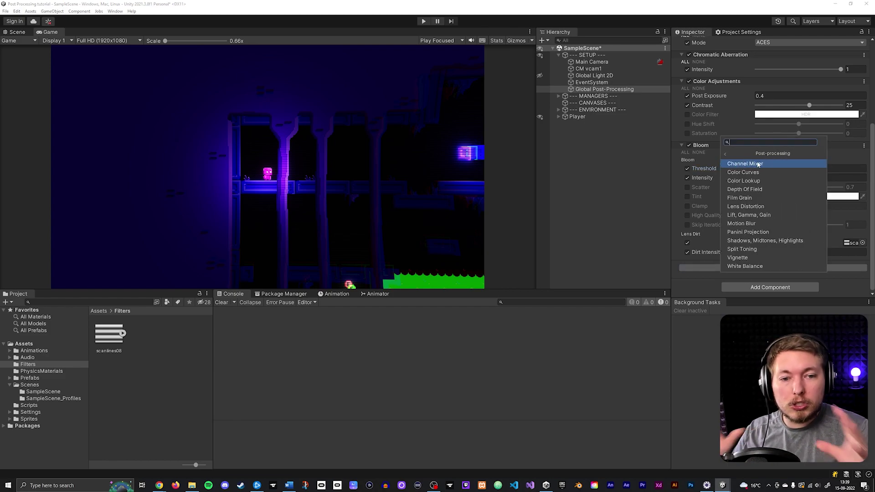
left_click(745, 206)
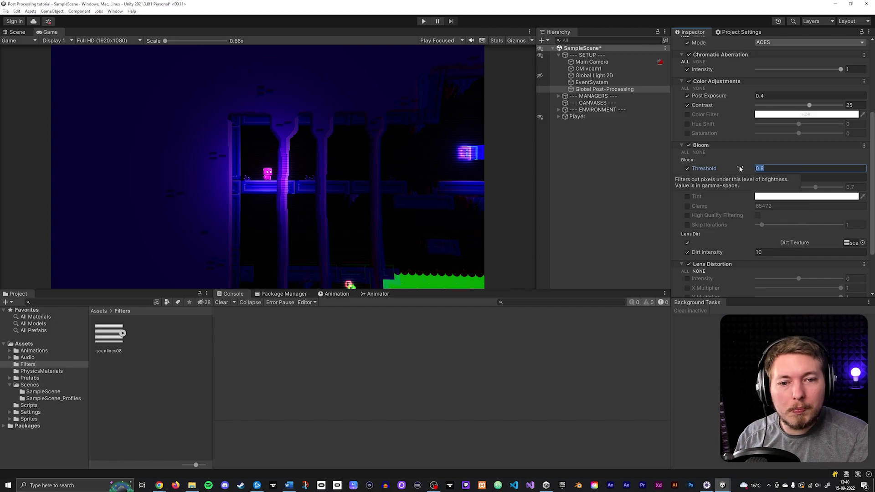
scroll(733, 233, "down", 3)
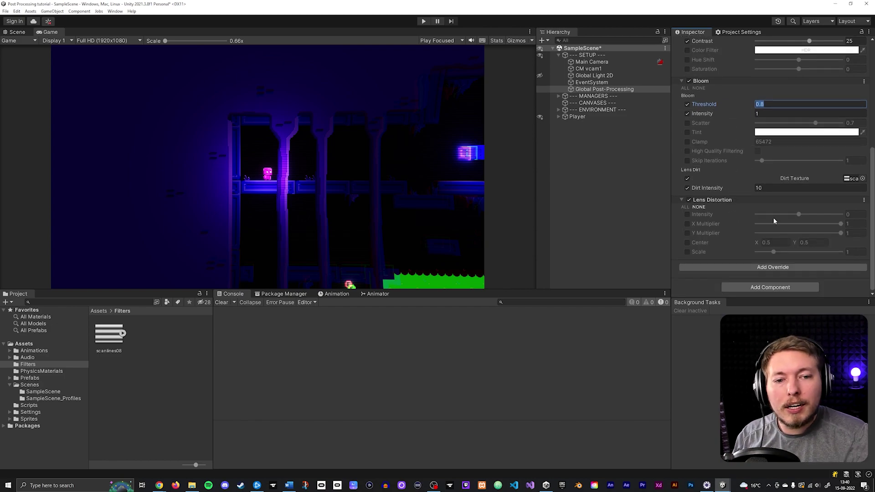
left_click(687, 214)
left_click_drag(799, 215, 818, 215)
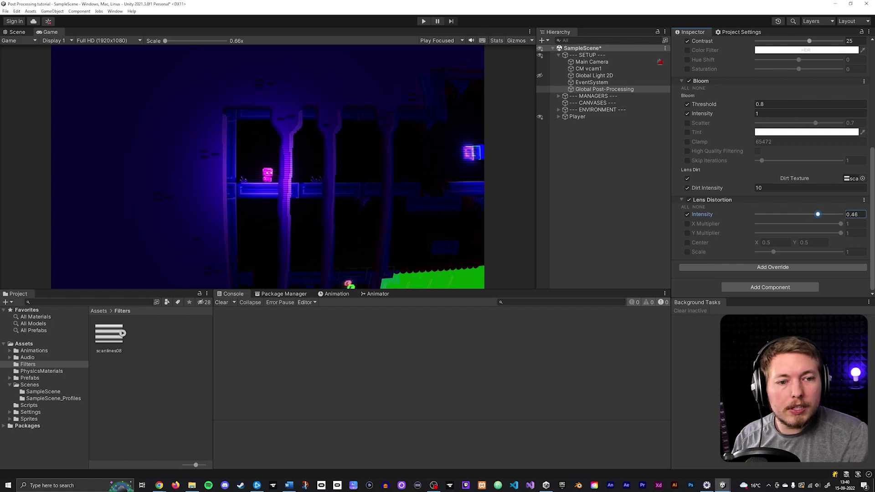
left_click(856, 214)
type("0.45")
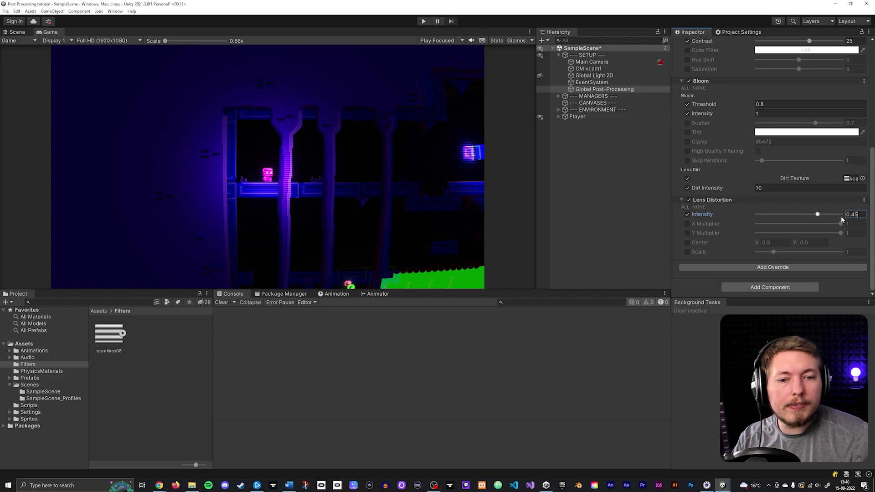
key("Return")
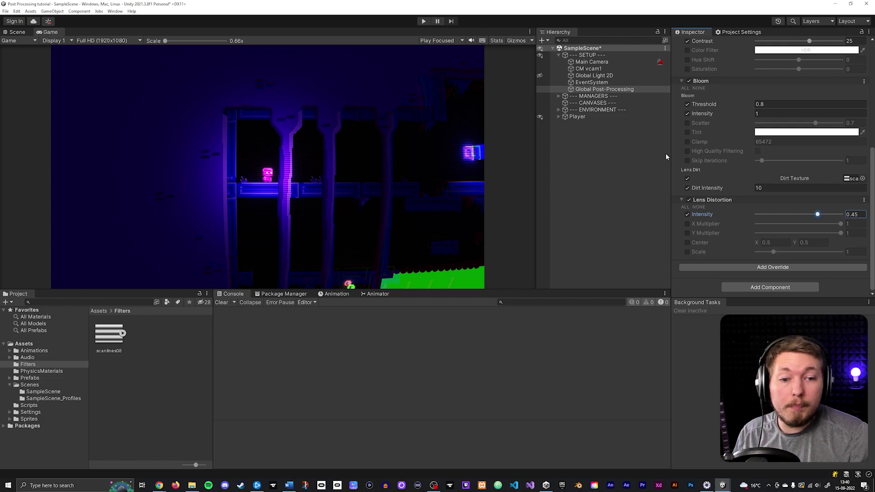
- Add a Vignette override to the volume and enable its Intensity with a value of 0.7
left_click(766, 268)
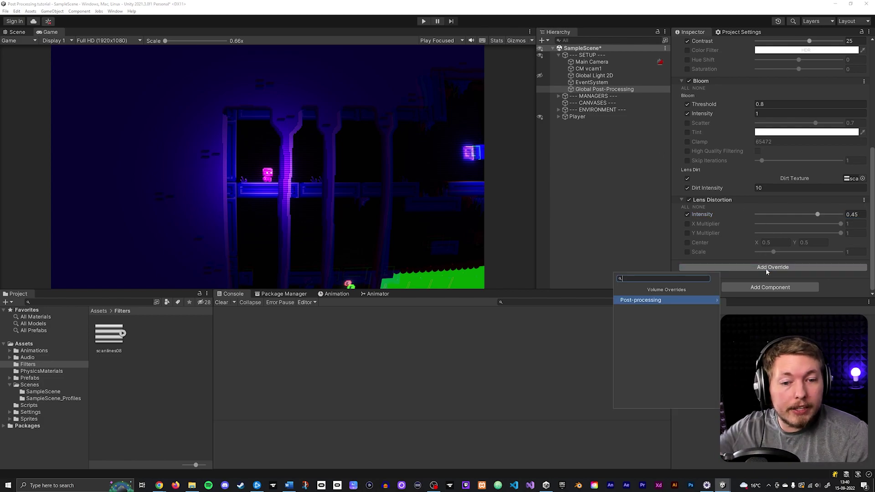
left_click(674, 299)
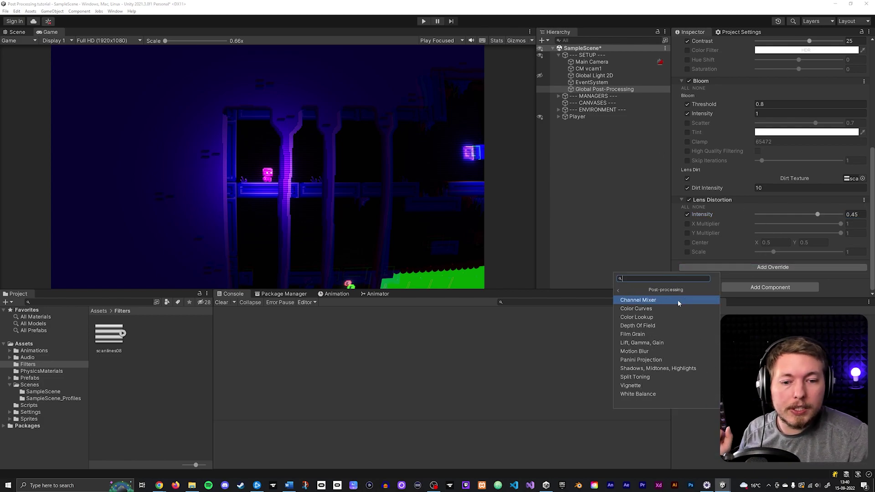
left_click(647, 385)
scroll(727, 249, "down", 3)
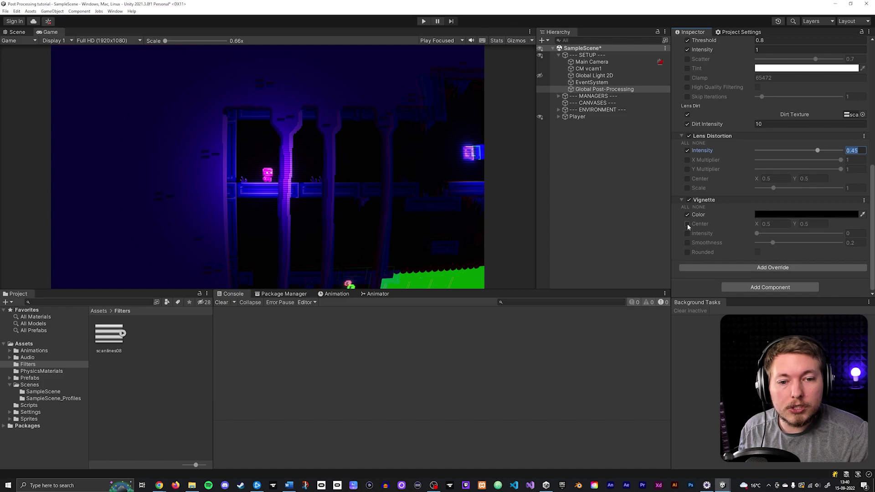
left_click(687, 233)
left_click(758, 234)
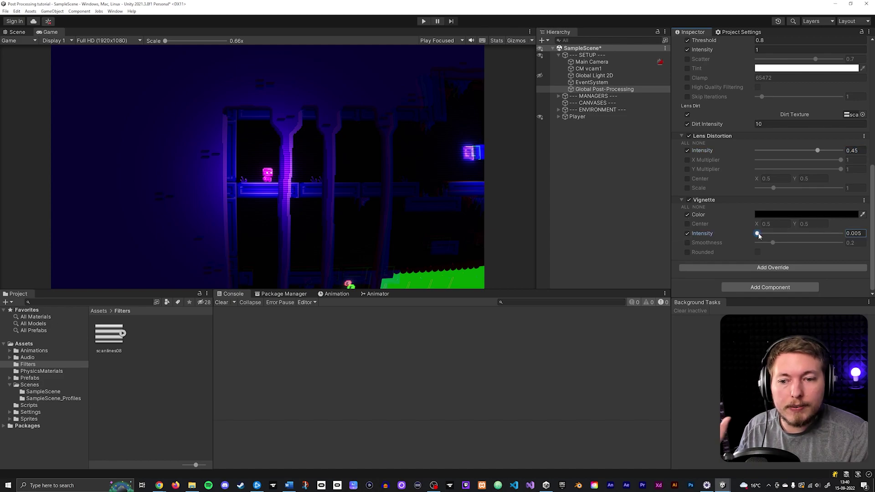
left_click_drag(759, 235, 813, 236)
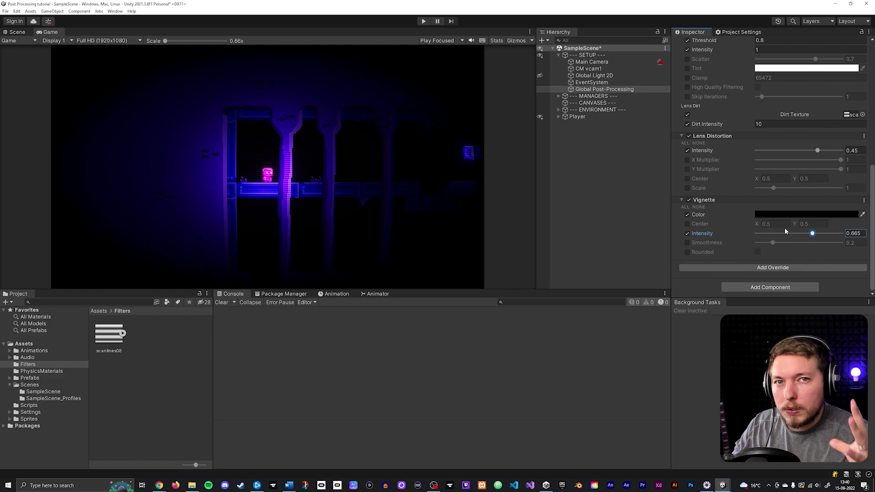
left_click_drag(812, 233, 815, 234)
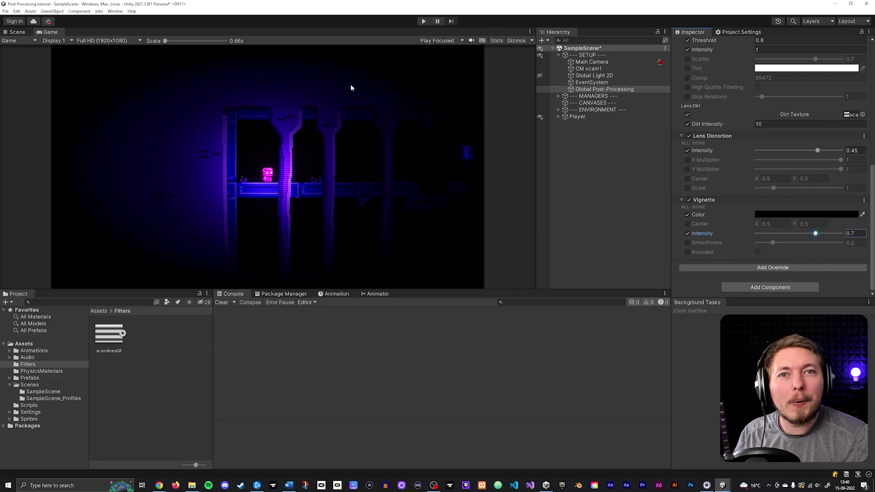
- Playtest the scene by running and jumping the player rightward through the level, and stop play mode
left_click(424, 21)
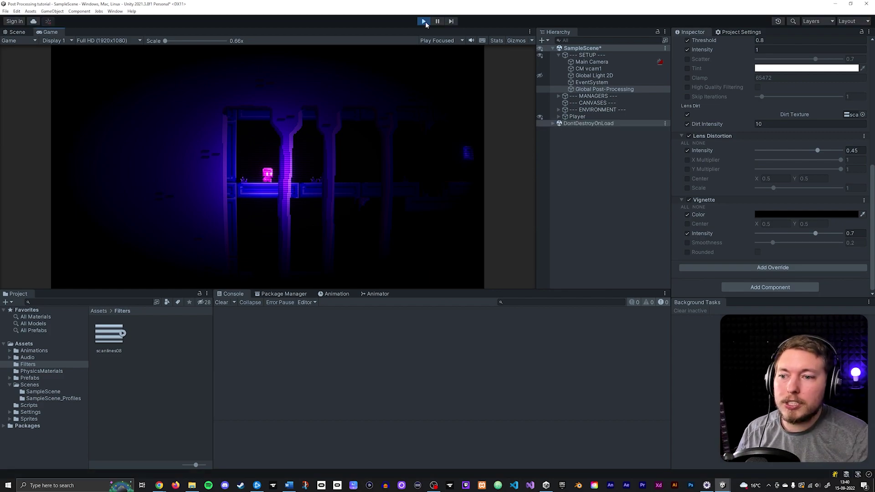
key("d")
key("d")
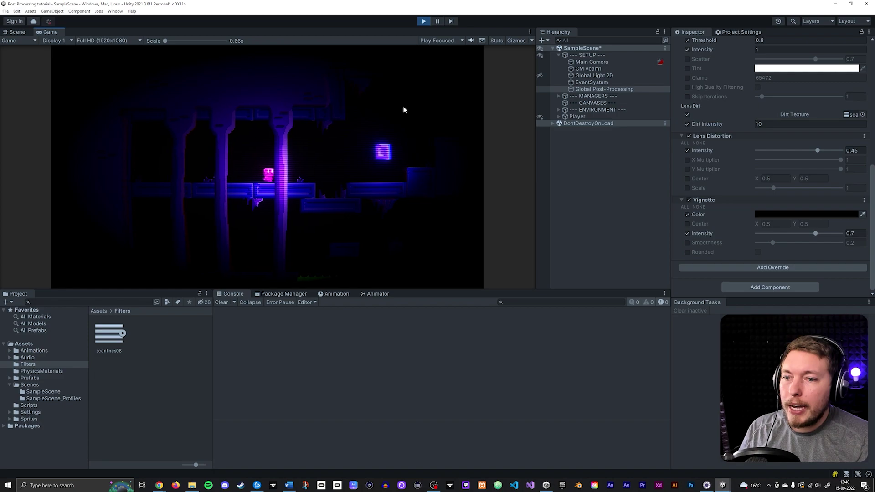
key("d")
key("space")
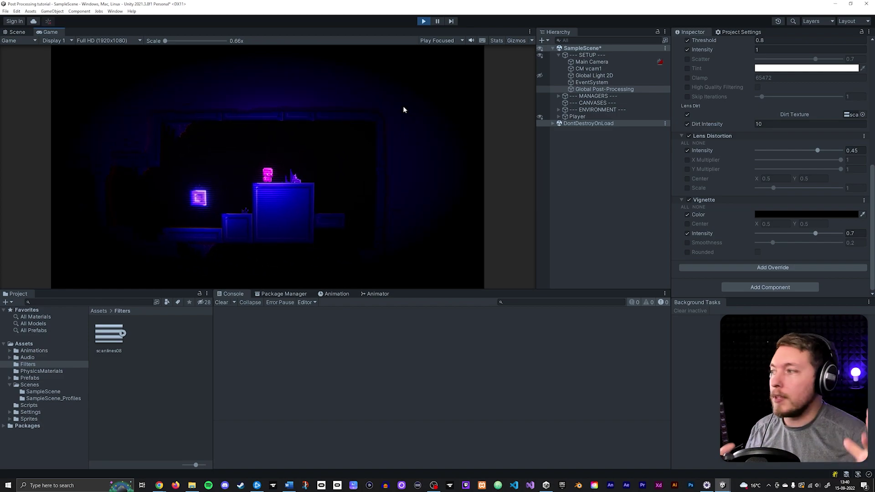
left_click(423, 21)
- Disable and re-enable the Volume component on Global Post-Processing to compare the scene without and with the effects
mouse_move(536, 109)
left_mouse_down()
mouse_move(503, 108)
mouse_move(524, 109)
left_mouse_up()
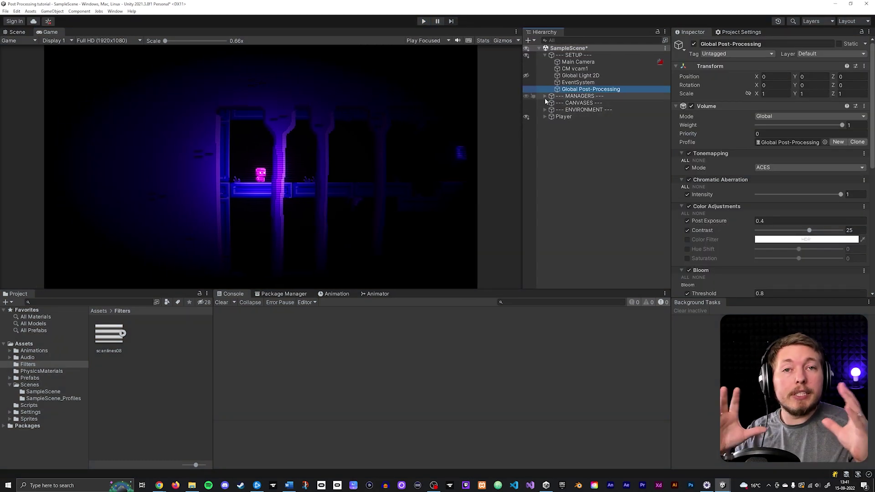
left_click(692, 106)
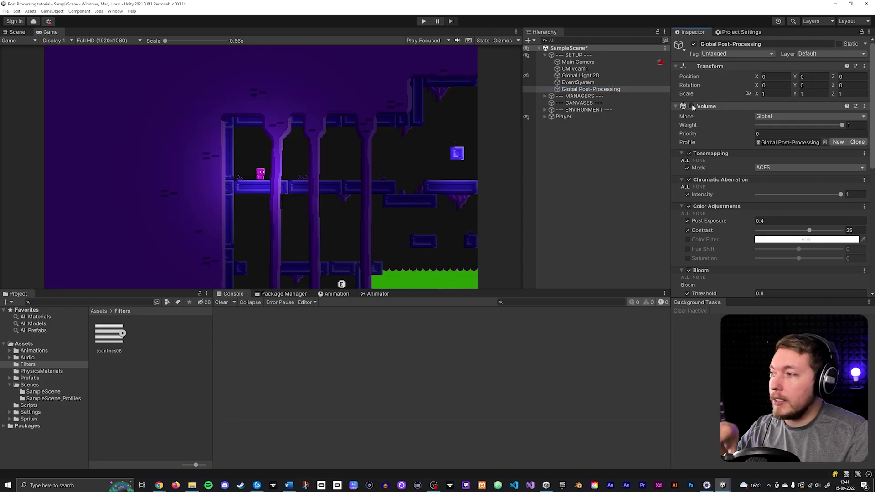
left_click(692, 107)
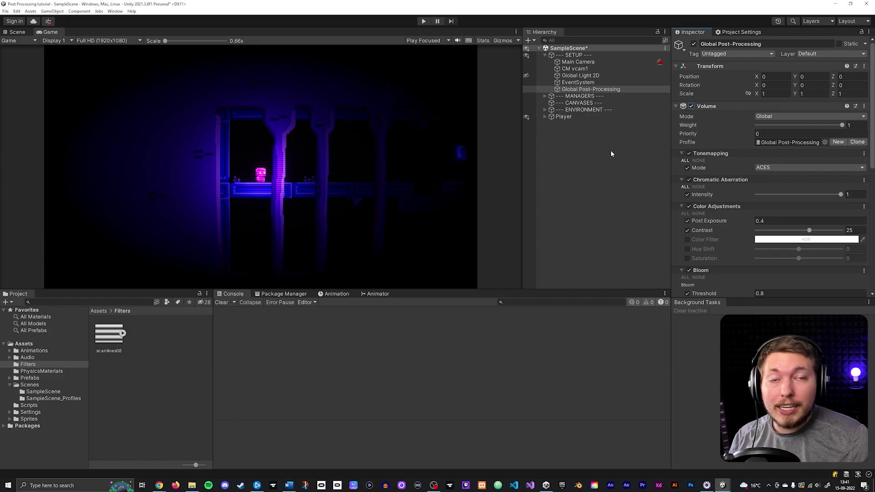
- Switch to the Scene view, examine the volume types offered for a new object, and select Global Post-Processing
right_click(563, 135)
left_click(17, 32)
middle_click_drag(373, 125, 350, 121)
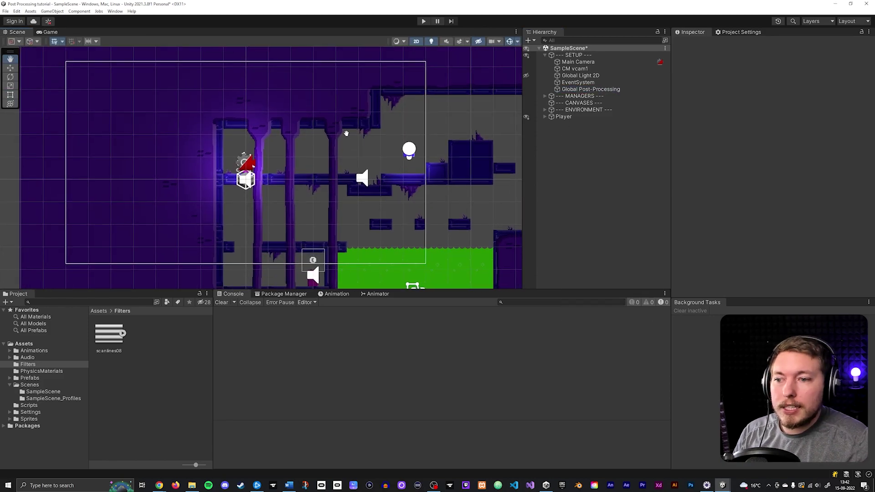
scroll(332, 138, "up", 1)
scroll(331, 138, "up", 2)
right_click(573, 144)
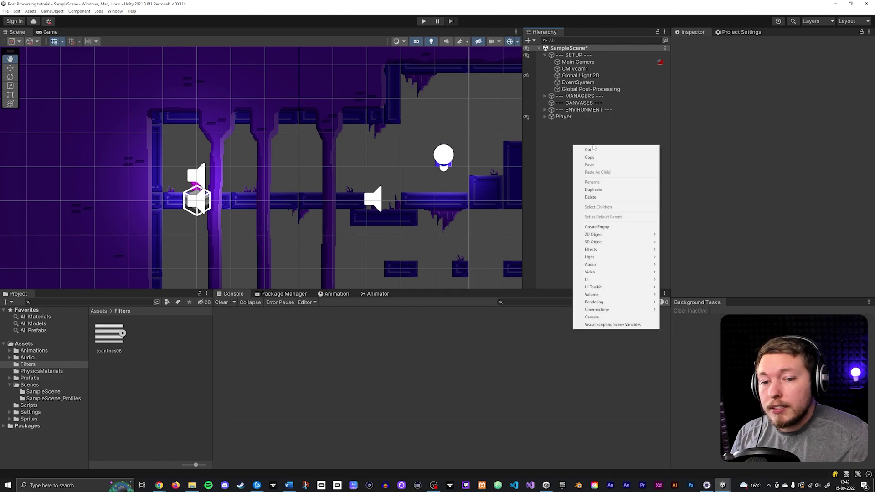
mouse_move(635, 295)
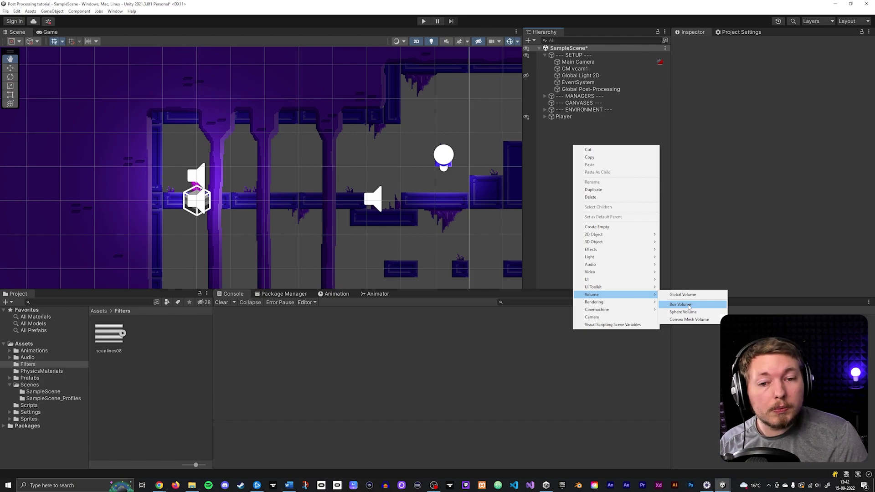
left_click(601, 91)
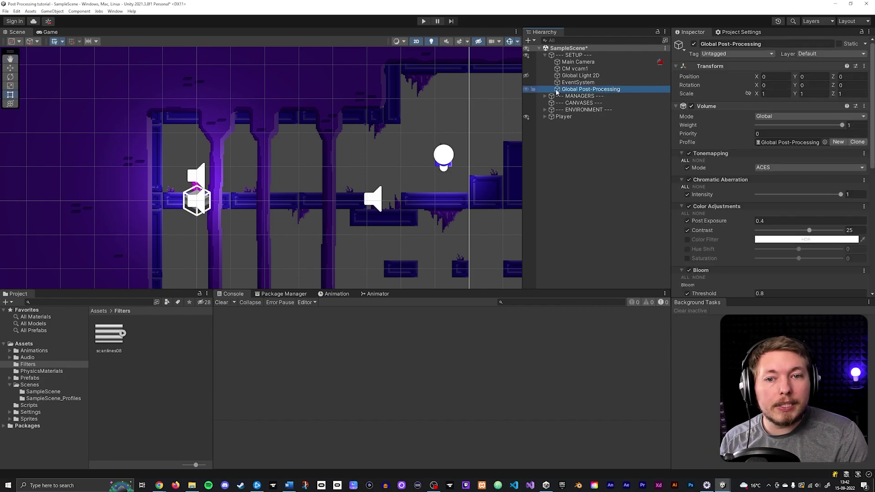
- Check the Mode options of the global volume and create a Box Volume object in the scene
left_click(785, 117)
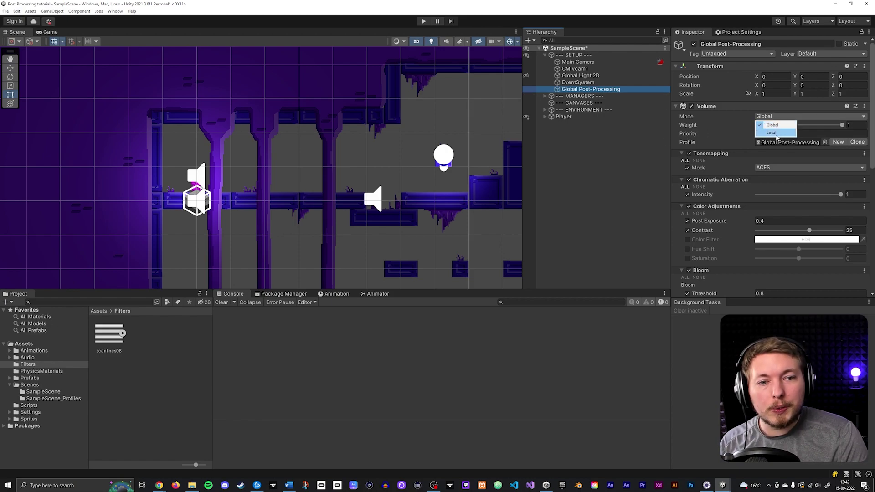
right_click(564, 162)
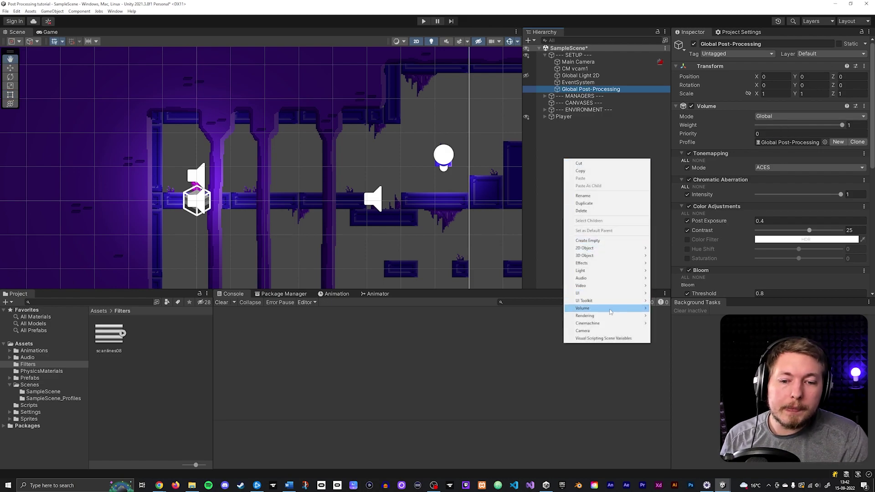
mouse_move(610, 312)
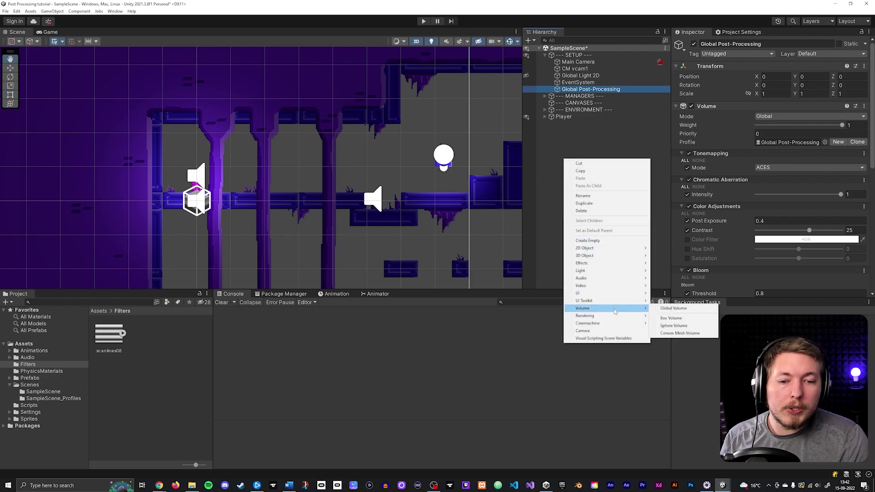
left_click(680, 319)
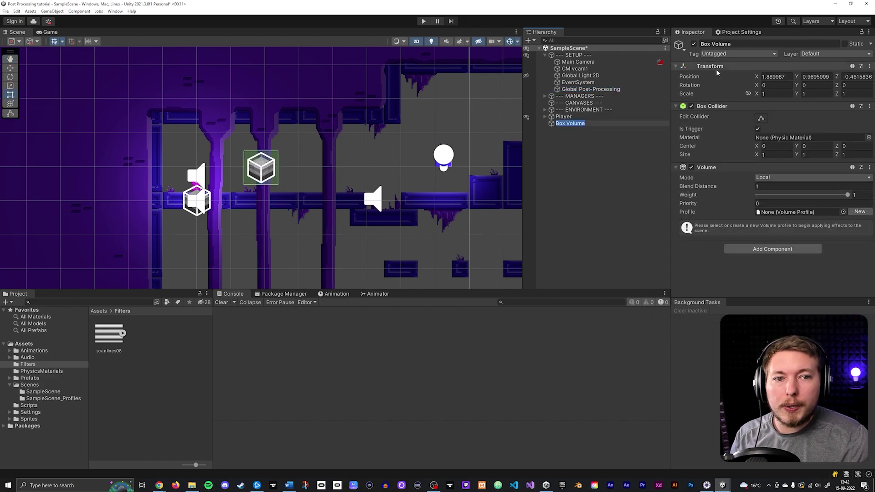
- Reset the Box Volume's transform and move it to X 2.98, Y 0.63
right_click(762, 69)
left_click(771, 76)
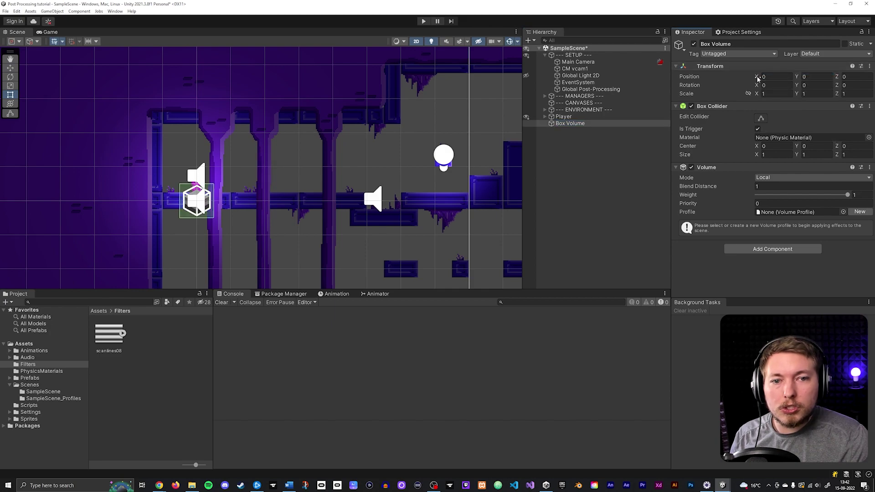
left_click_drag(757, 76, 810, 79)
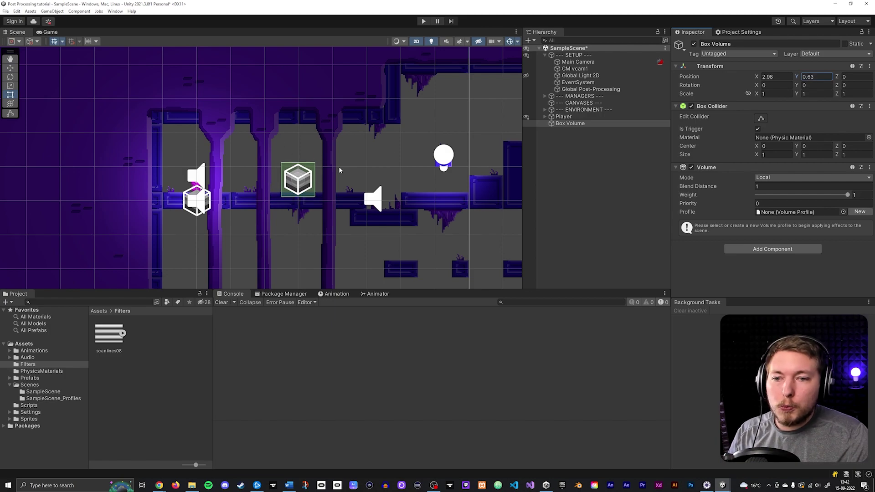
- Resize the Box Volume's collider to about 1.85 wide and 2.34 high, filling the gap between the two pillars
left_click(761, 118)
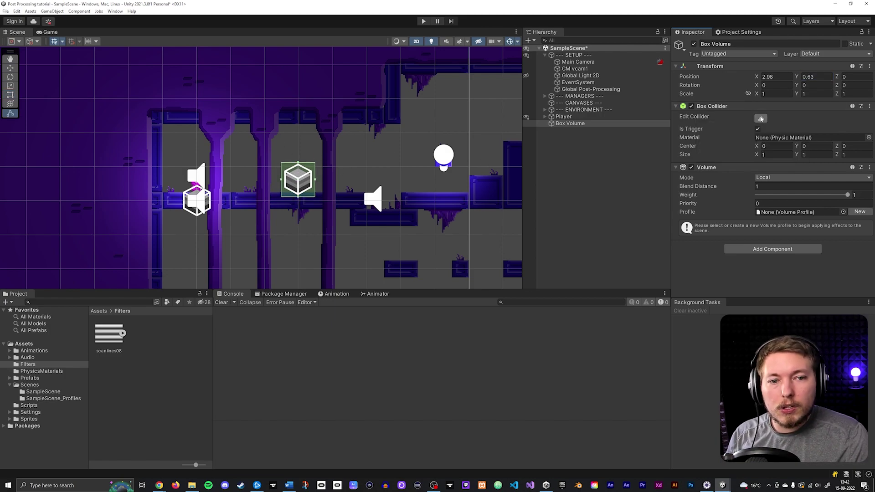
left_click_drag(281, 180, 328, 181)
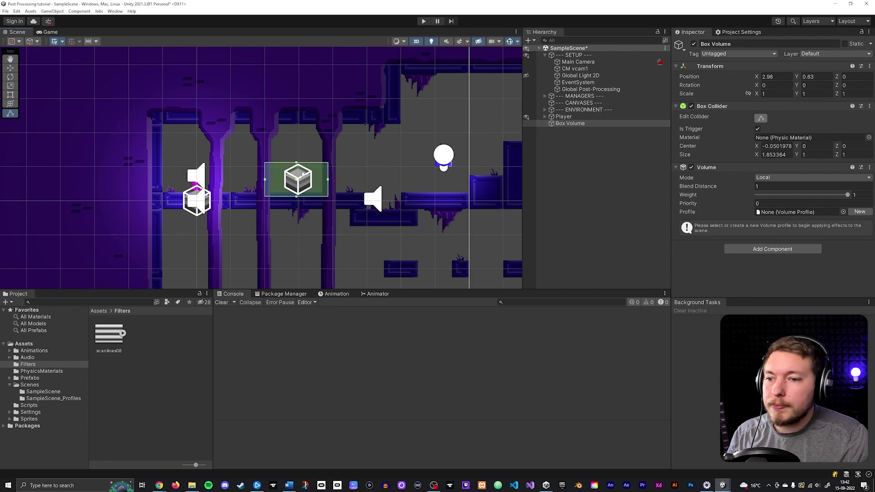
left_click_drag(296, 163, 301, 118)
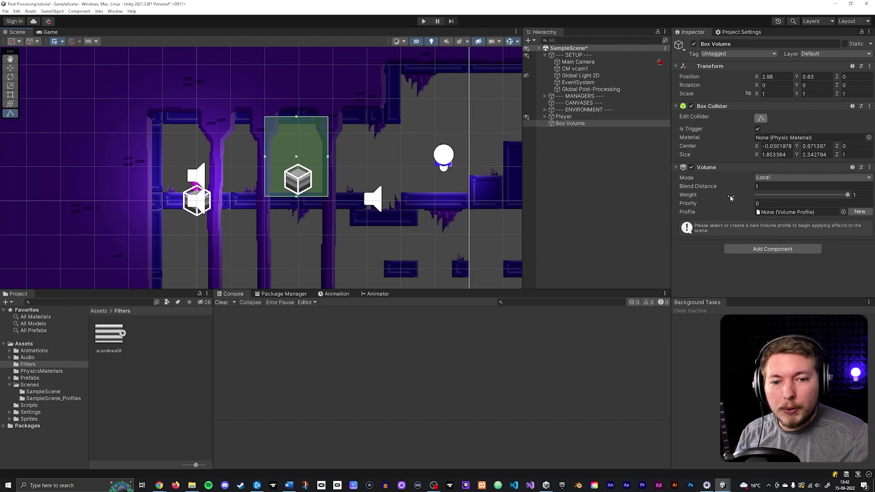
- Check the Priority of Global Post-Processing and set the Box Volume's Priority to 1
left_click(593, 90)
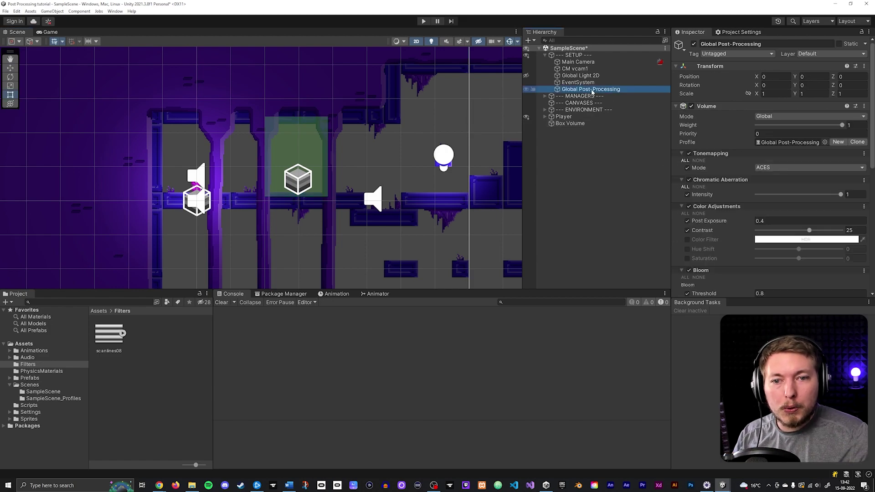
left_click(757, 133)
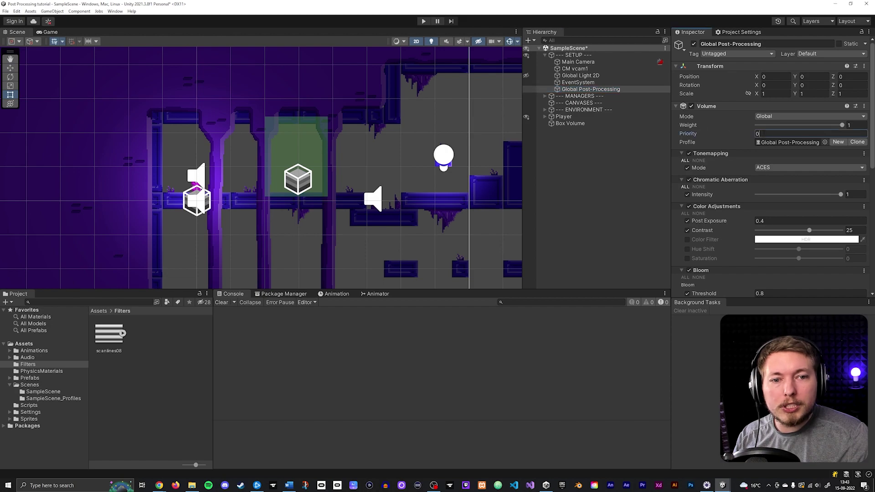
left_click(584, 124)
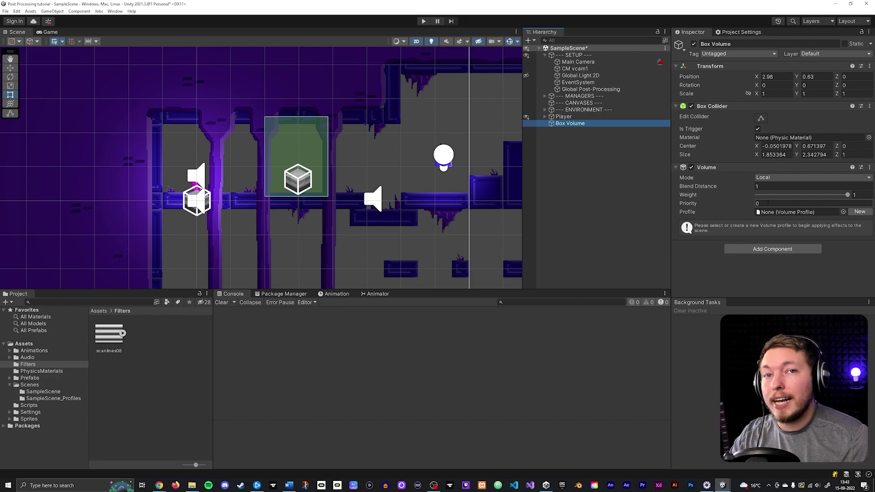
left_click(768, 203)
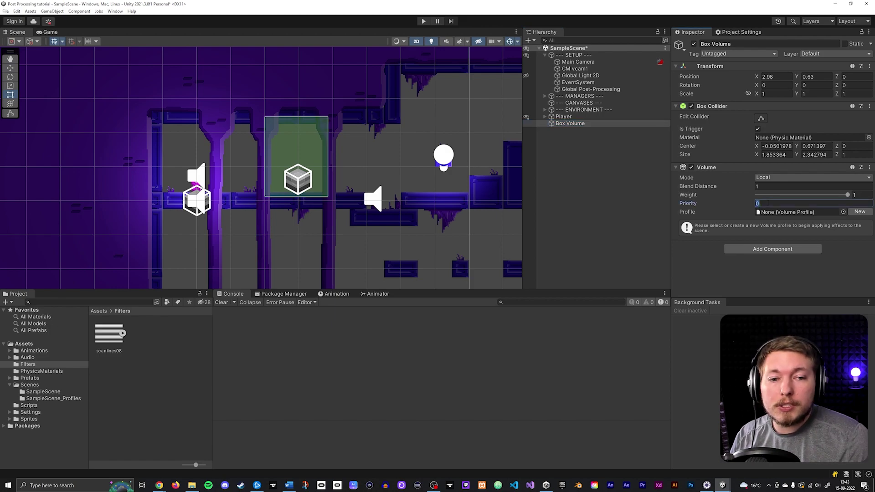
type("1")
key("Return")
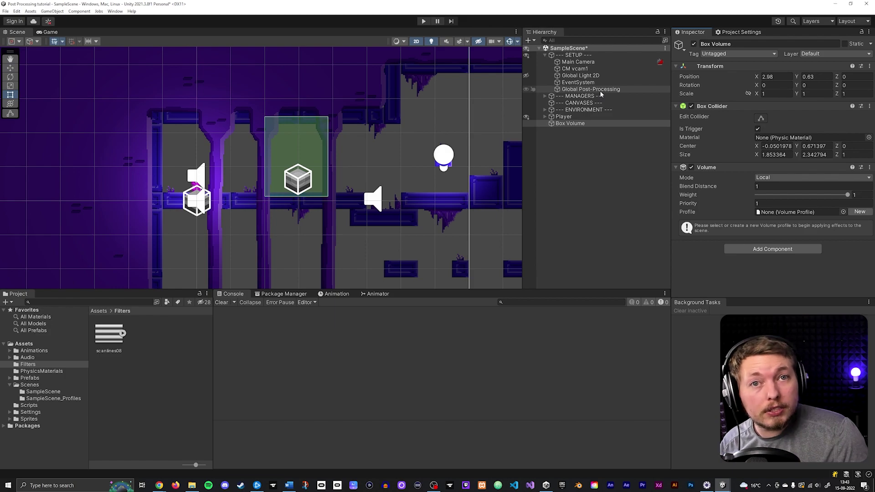
- Look through the existing volume profiles and create a new profile for the Box Volume
left_click(843, 212)
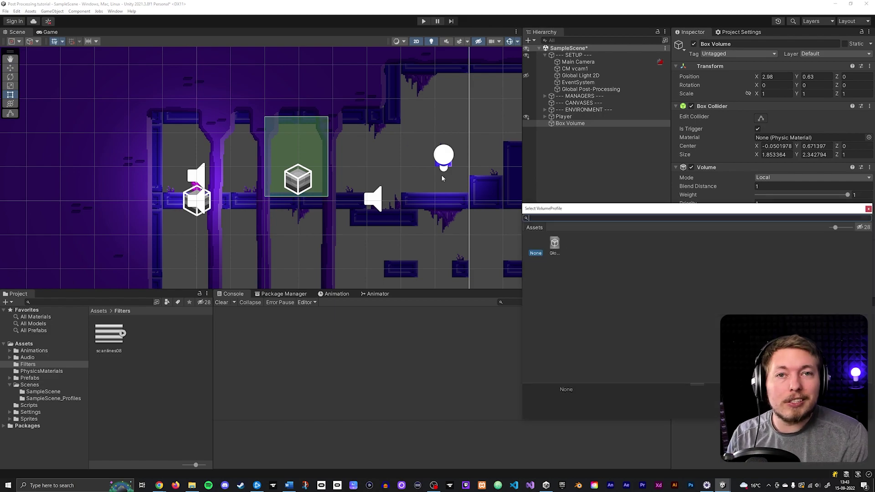
left_click(868, 210)
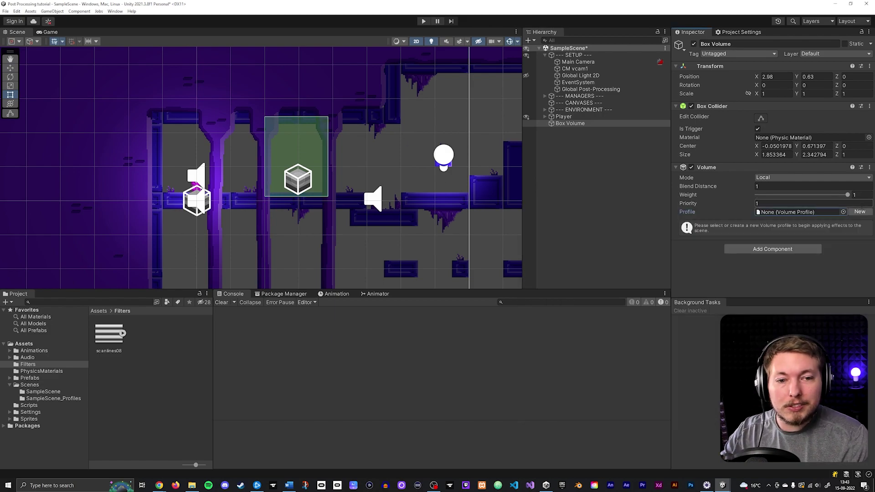
left_click(859, 212)
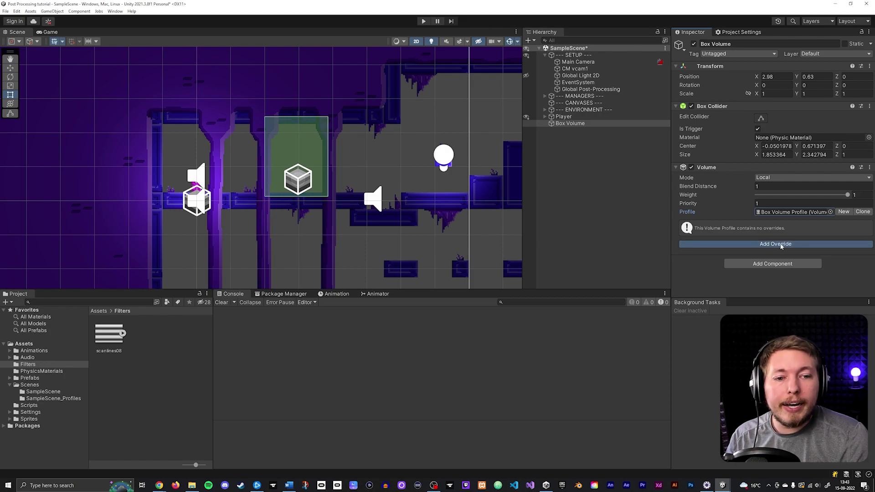
- Add a Color Adjustments override to the Box Volume and enable its Saturation with a value of -100
left_click(799, 244)
left_click(750, 141)
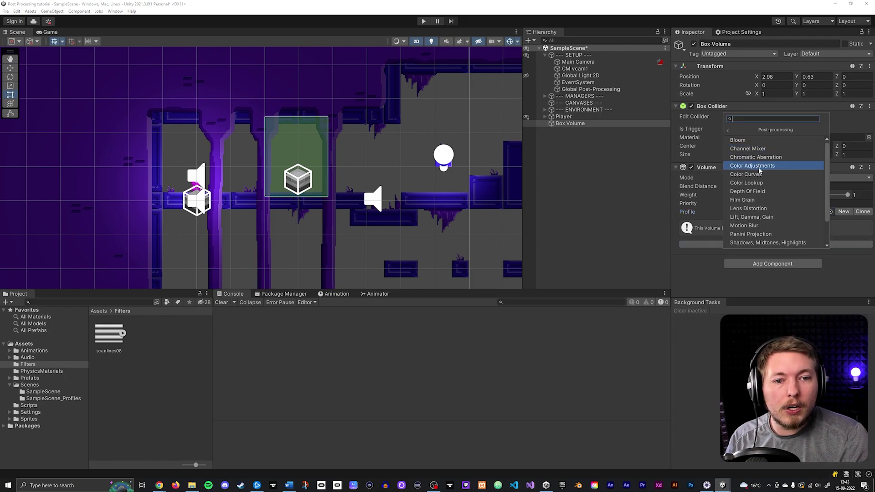
left_click(758, 165)
scroll(771, 182, "down", 1)
left_click(688, 252)
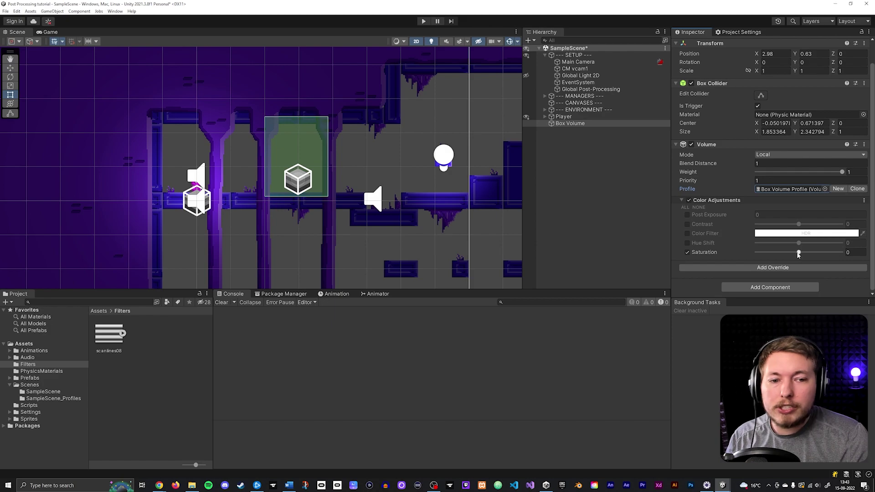
left_click_drag(799, 252, 679, 257)
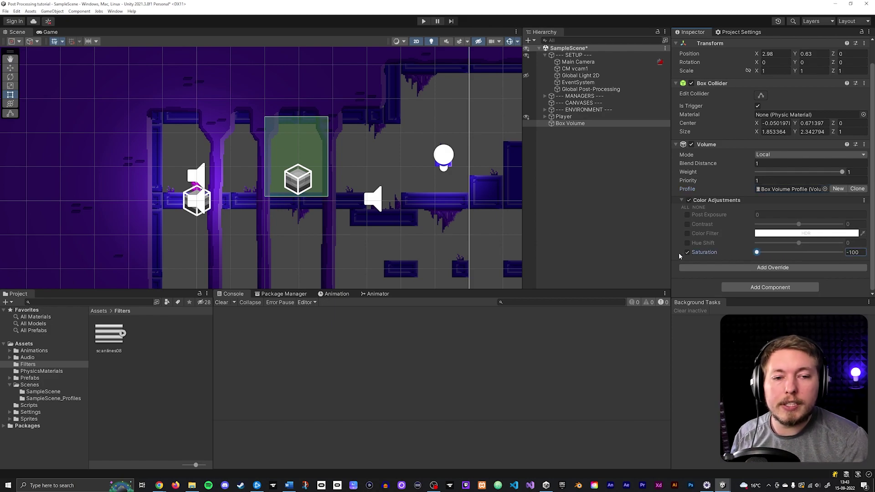
- Playtest the scene by walking the player rightward through the box volume, and stop play mode
left_click(424, 22)
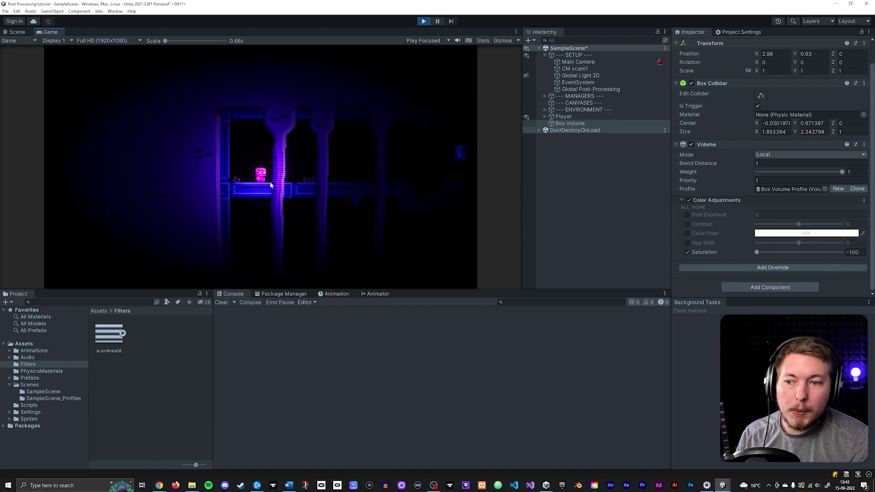
key("d")
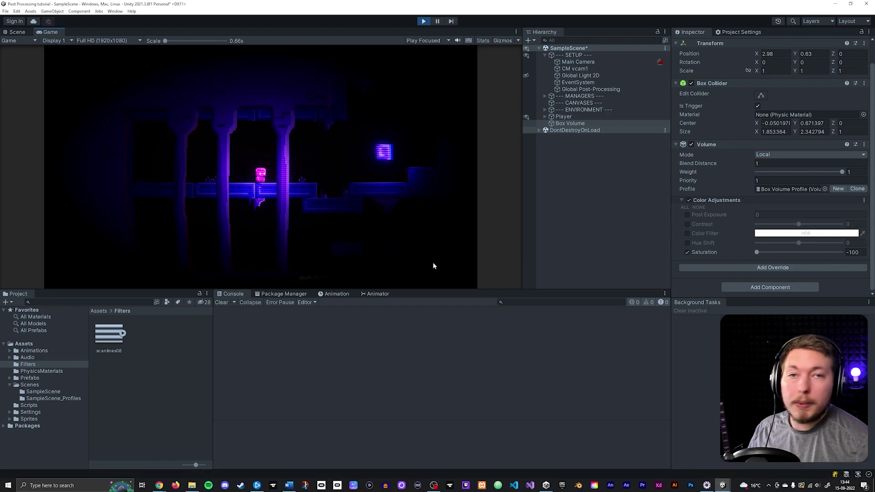
left_click(423, 21)
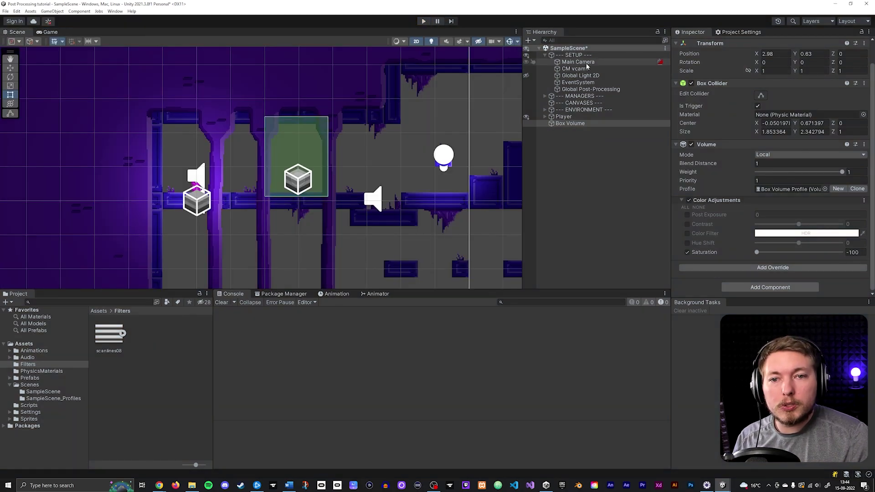
- Examine in 3D how far the Main Camera sits from the box volume along Z, and return to the 2D view
left_click(587, 64)
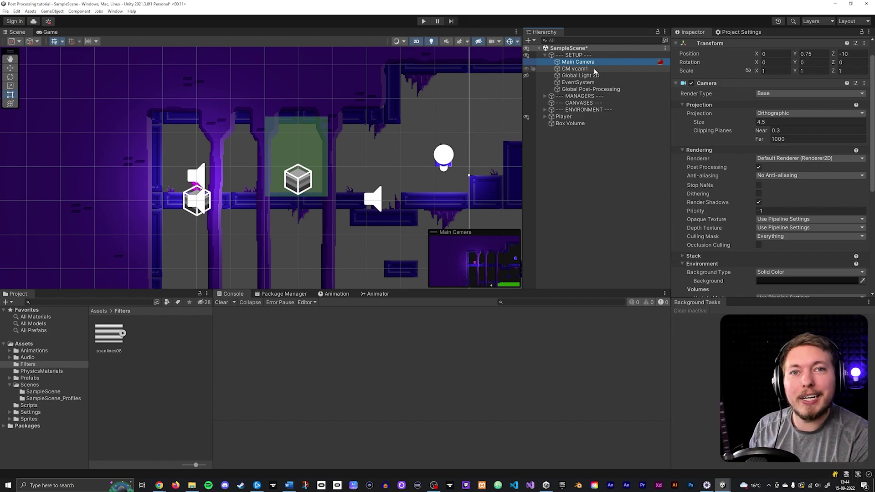
left_click(416, 42)
left_click_drag(390, 121, 332, 135, "alt")
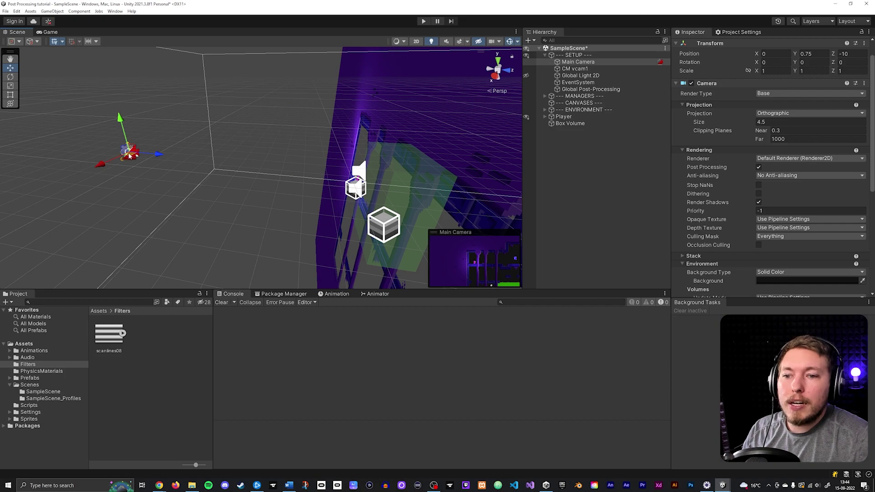
left_click_drag(453, 179, 288, 164, "alt")
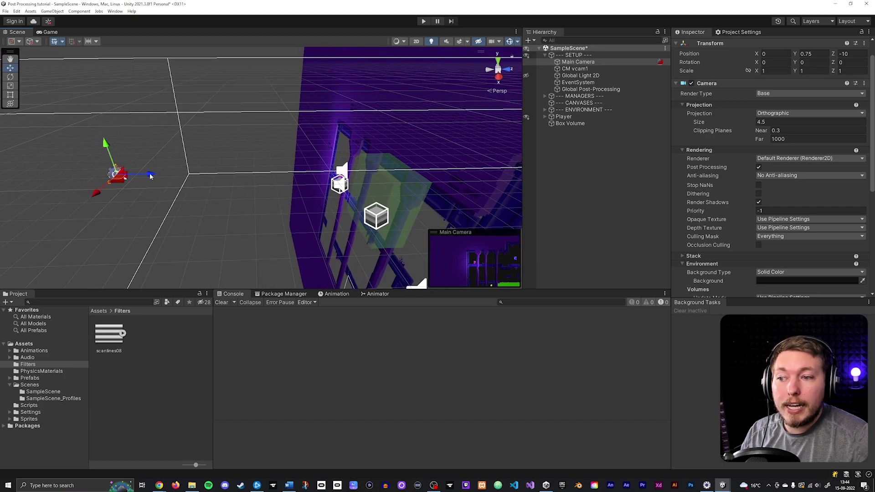
left_click_drag(149, 176, 252, 182)
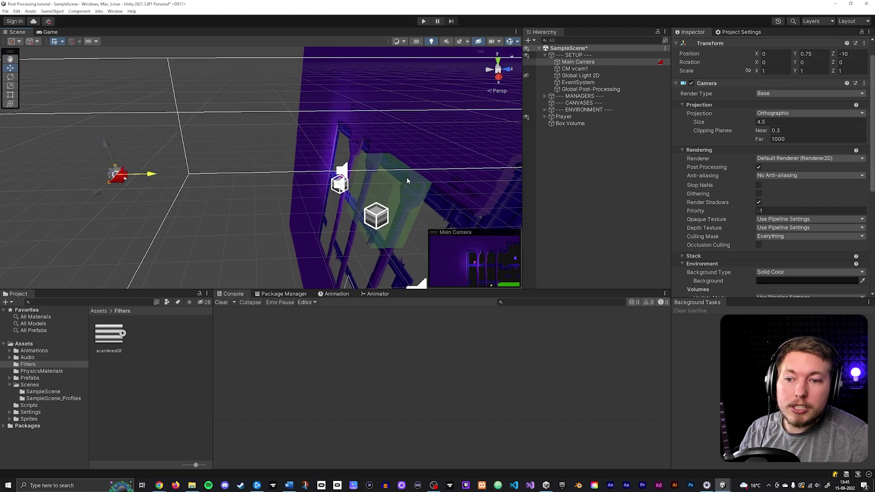
left_click_drag(406, 181, 152, 207)
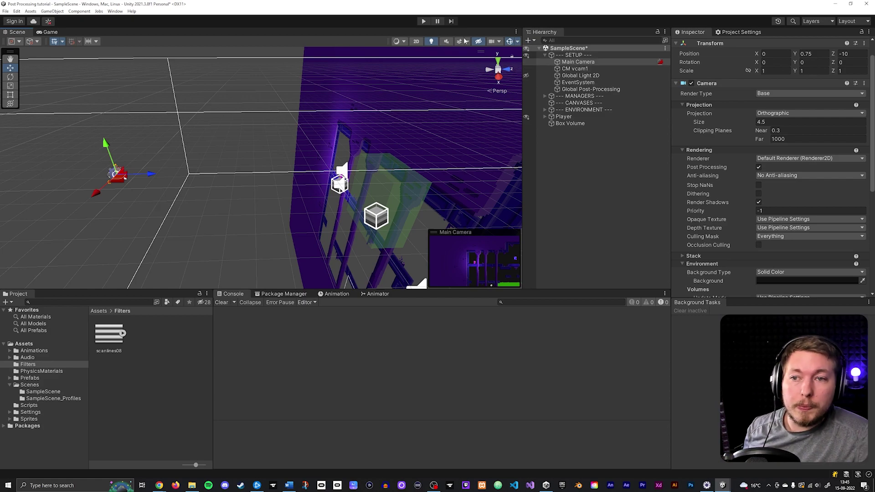
left_click(416, 41)
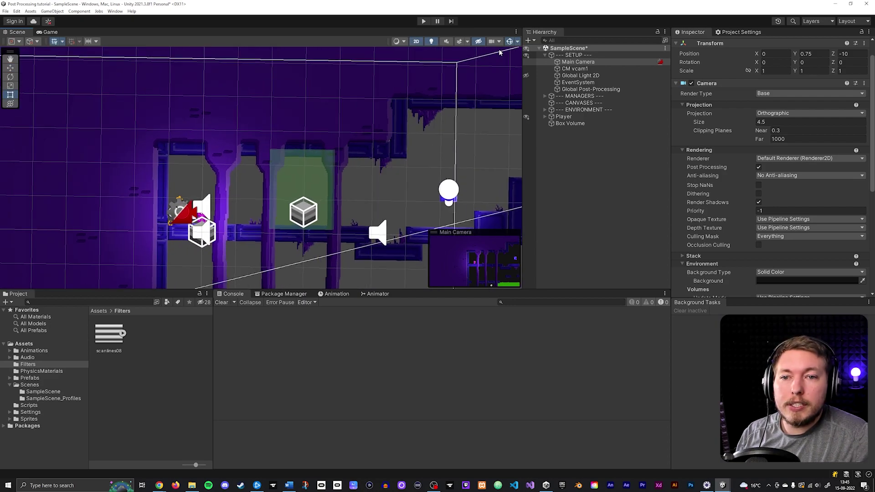
- Assign the Player object as the Volume Trigger in the Main Camera's Environment settings
left_click(586, 63)
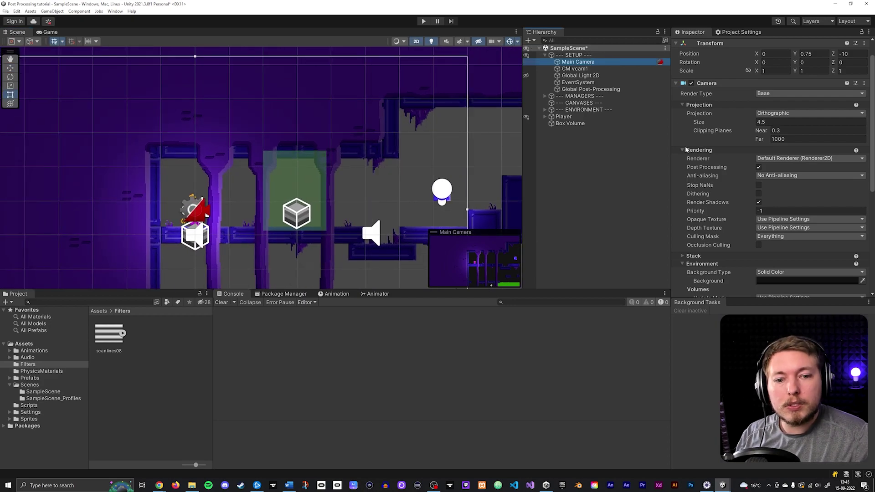
scroll(687, 150, "down", 3)
scroll(688, 150, "down", 2)
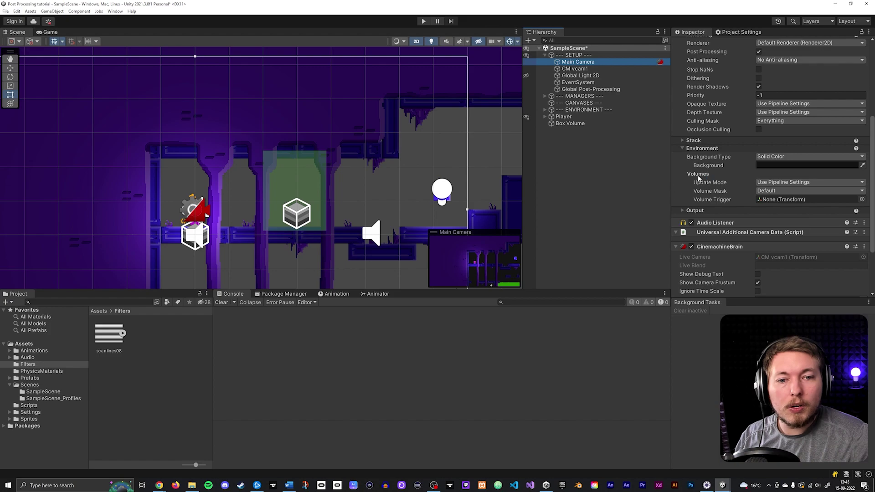
mouse_move(696, 177)
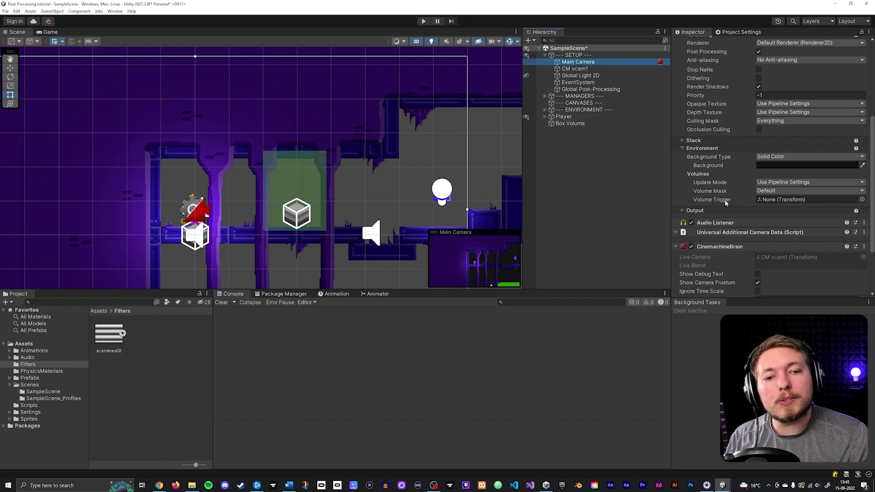
mouse_move(716, 203)
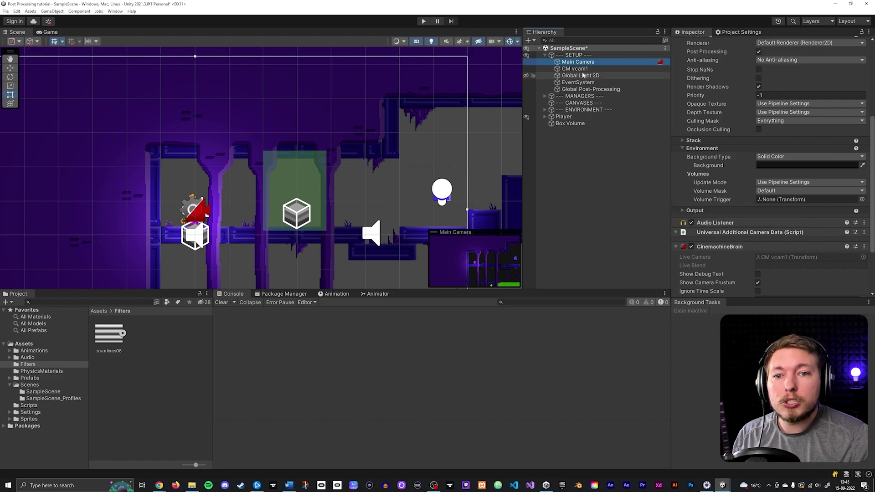
left_click(563, 117)
left_click_drag(564, 118, 786, 201)
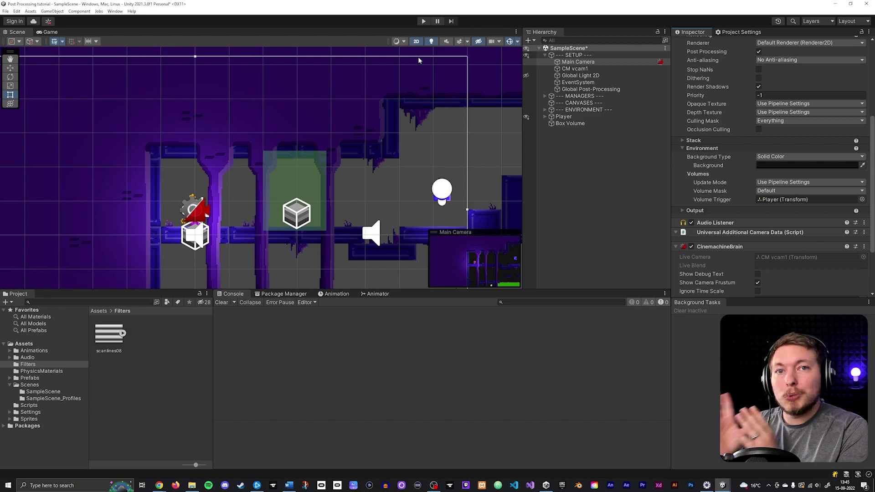
- Playtest the scene by moving the player past the box volume with the player as volume trigger, and stop play mode
left_click(423, 21)
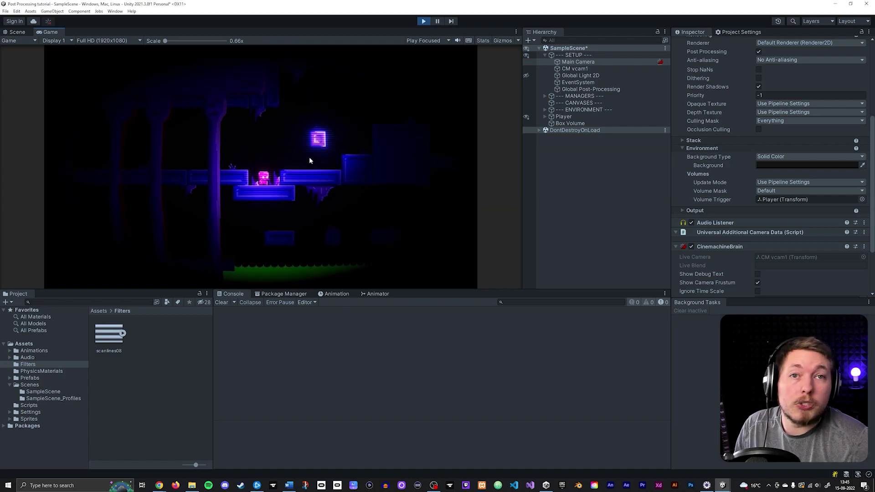
left_click(424, 22)
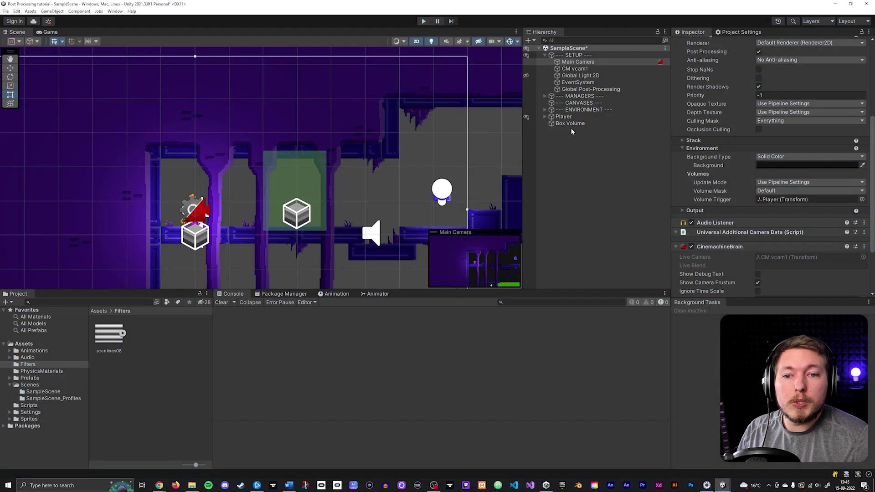
- Set the Blend Distance of the Box Volume's Volume component to 0
left_click(570, 124)
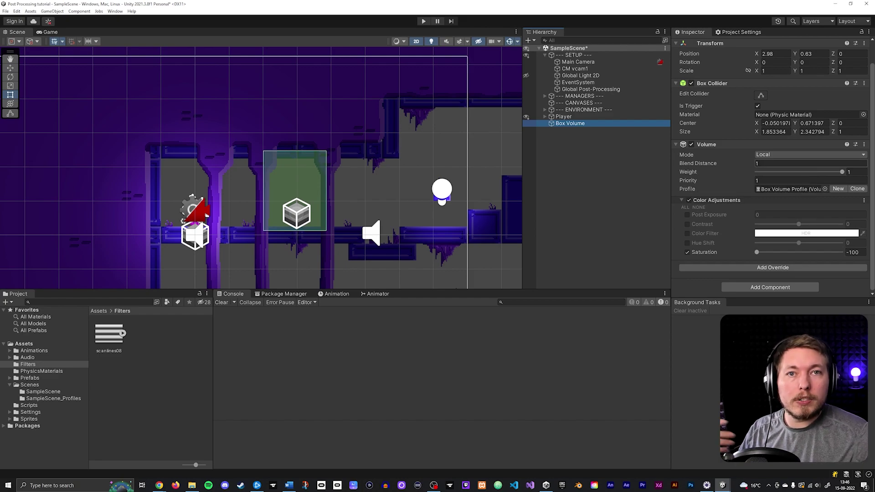
left_click(766, 165)
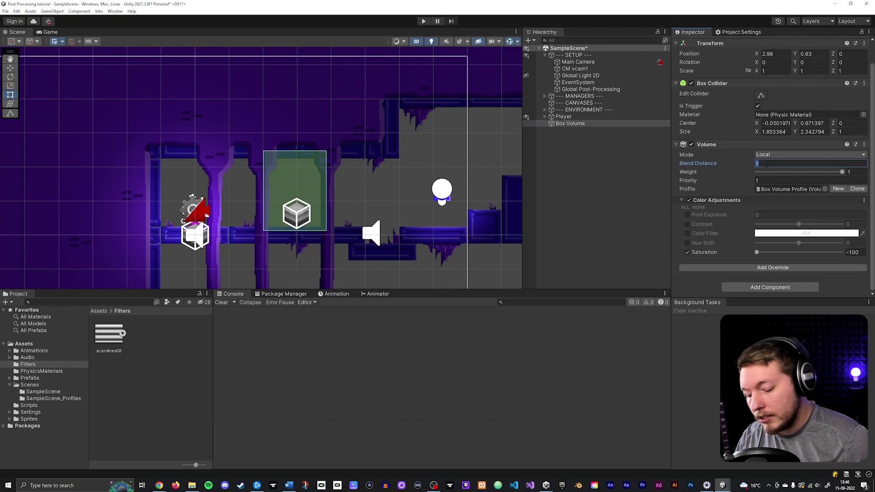
type("0")
key("Return")
- Playtest the Box Volume without blending by walking the player rightward into it, and stop play mode
key("ctrl+p")
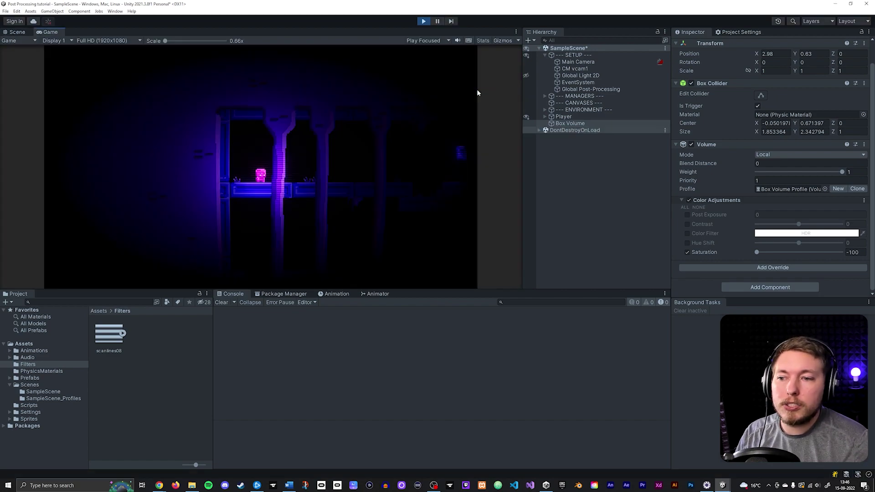
key("d")
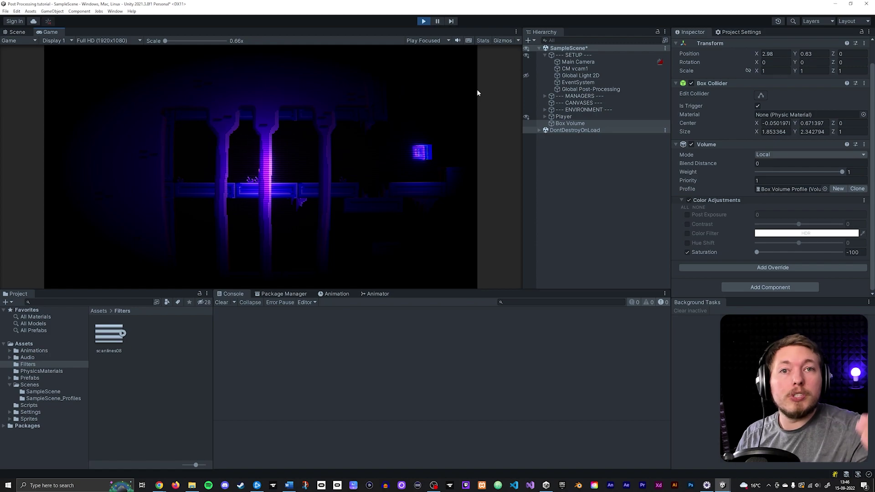
left_click(424, 21)
- Open the Box Volume's Priority value for editing and read the setting's description
left_click(757, 181)
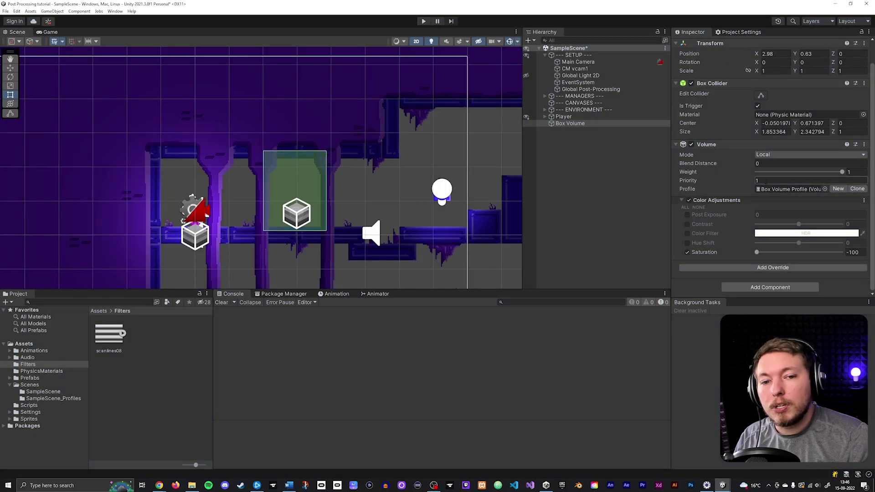
mouse_move(746, 182)
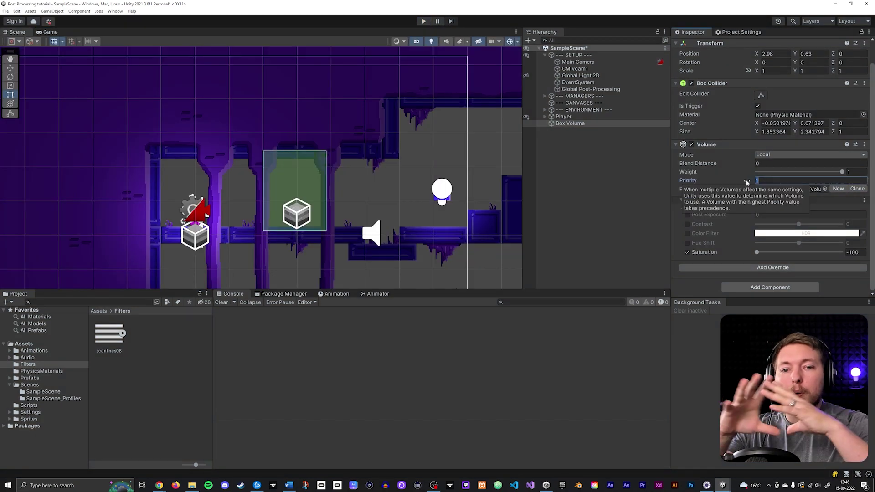